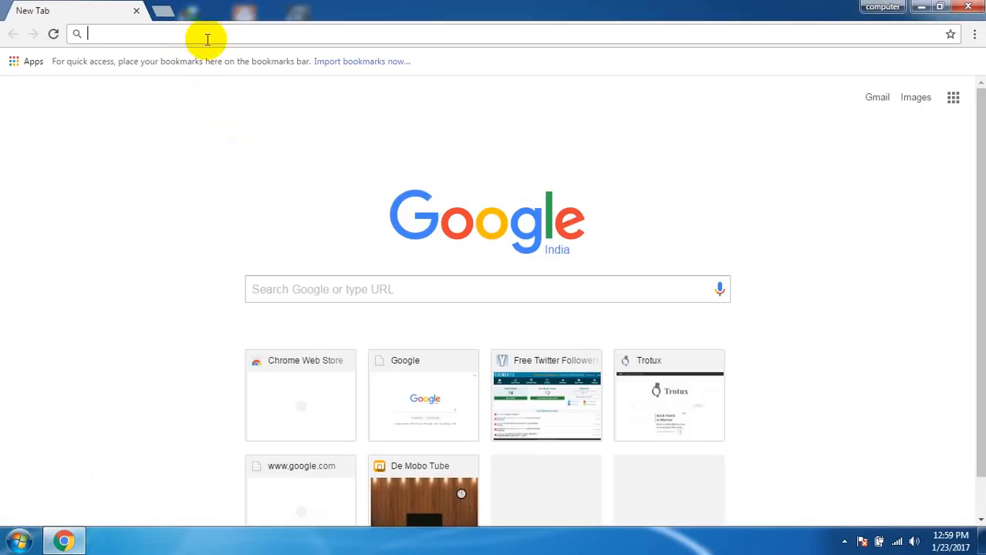
Open youtube.com and sign in with the saved Google account and its prefilled password.
{"action": "type", "text": "youtube.com"}
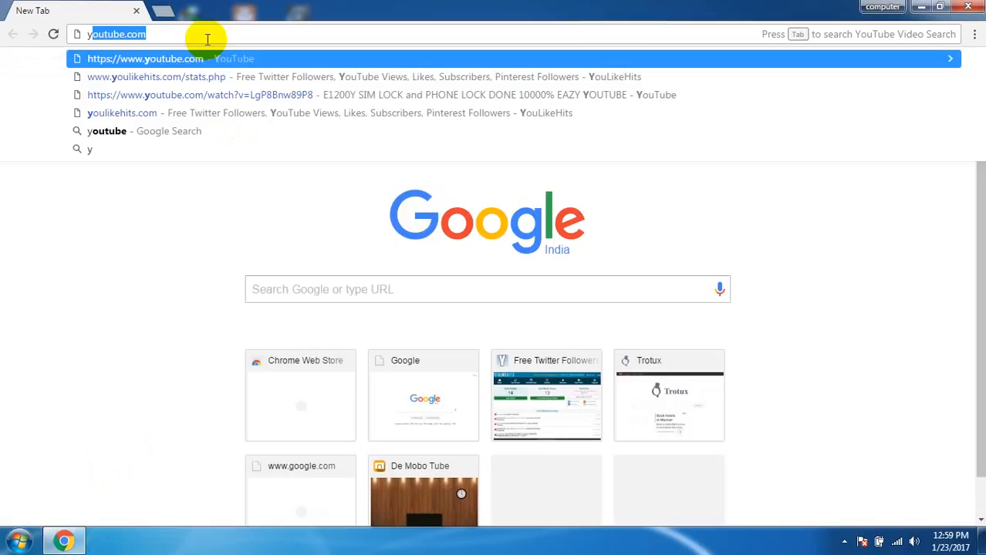
{"action": "key", "text": "Return"}
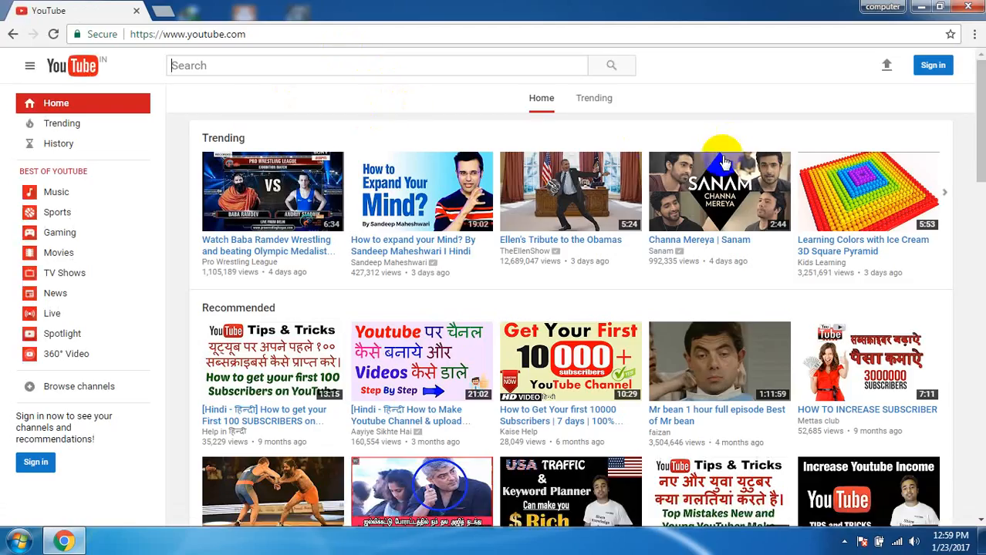
{"action": "left_click", "coordinate": [285, 62]}
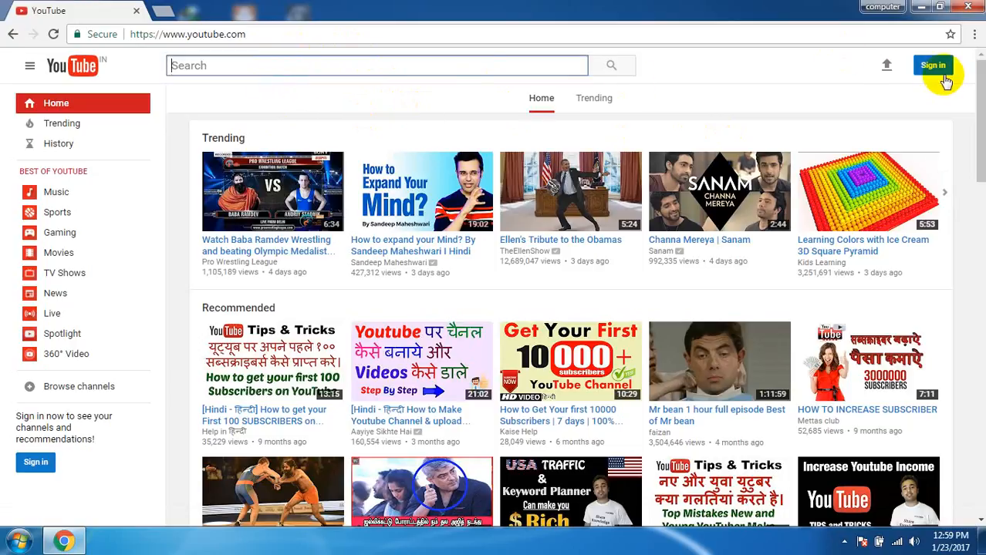
{"action": "left_click", "coordinate": [252, 34]}
{"action": "left_click", "coordinate": [932, 68]}
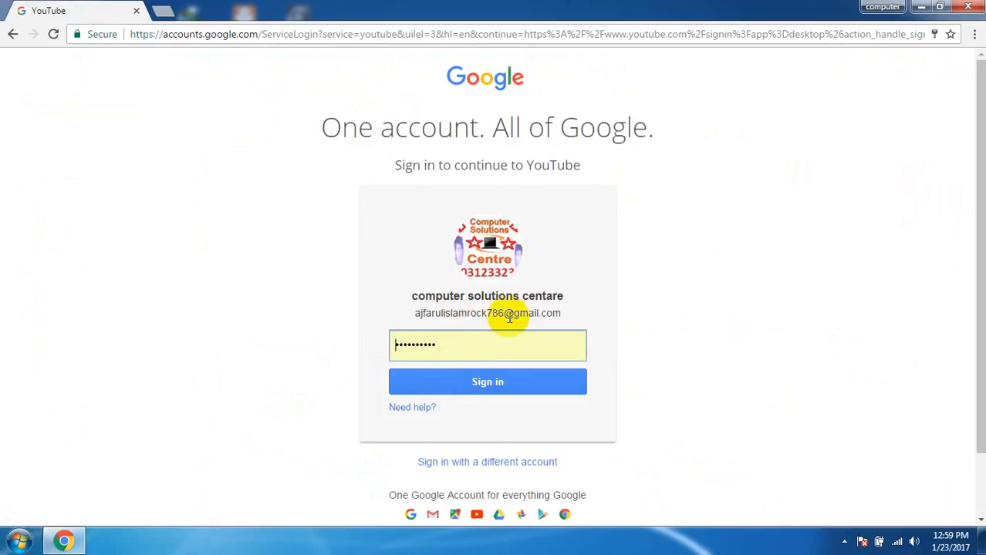
{"action": "left_click", "coordinate": [496, 386]}
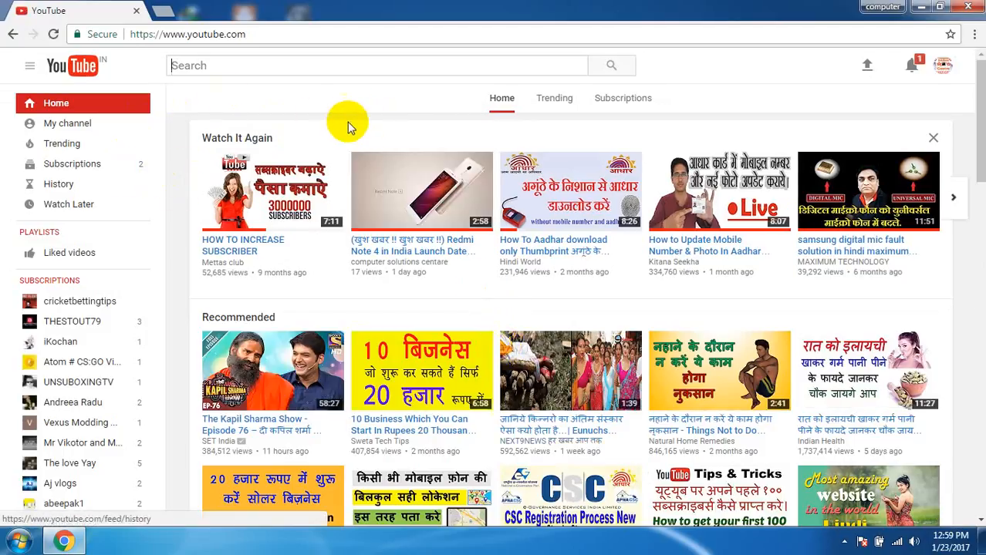
Go to the YouTube upload page and open the file chooser for selecting a video.
{"action": "left_click", "coordinate": [868, 66]}
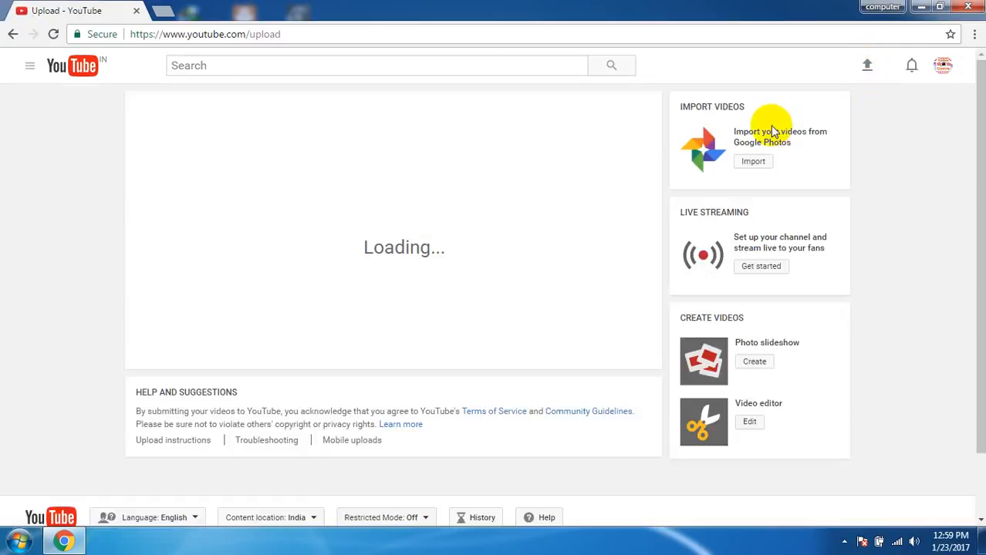
{"action": "left_click", "coordinate": [388, 199]}
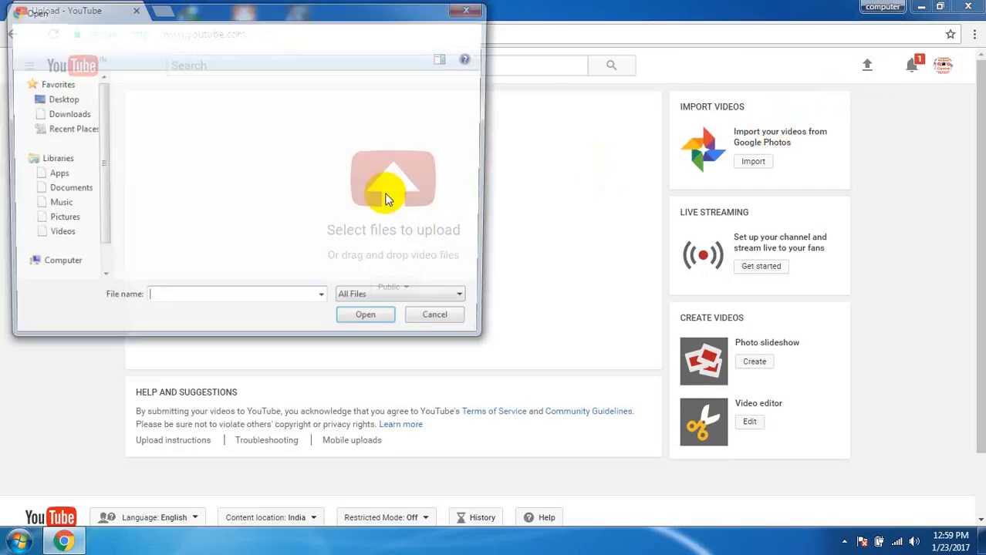
{"action": "scroll", "coordinate": [189, 182], "scroll_direction": "down", "scroll_amount": 3}
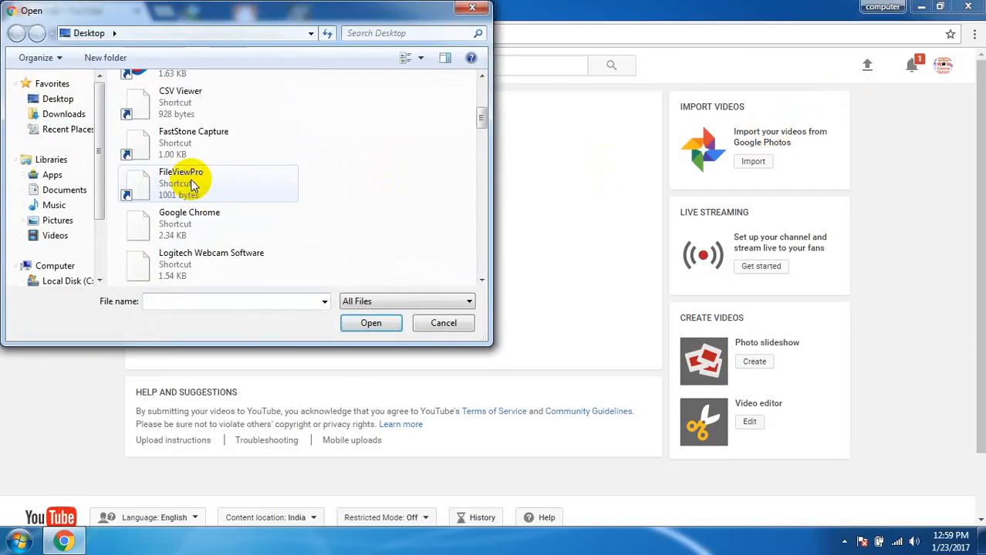
{"action": "scroll", "coordinate": [207, 213], "scroll_direction": "down", "scroll_amount": 10}
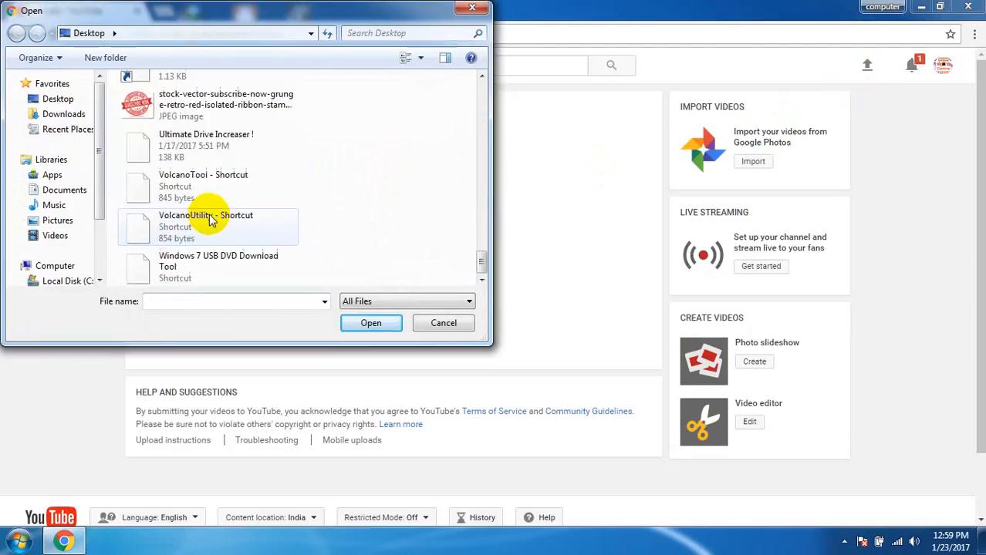
{"action": "scroll", "coordinate": [210, 218], "scroll_direction": "up", "scroll_amount": 6}
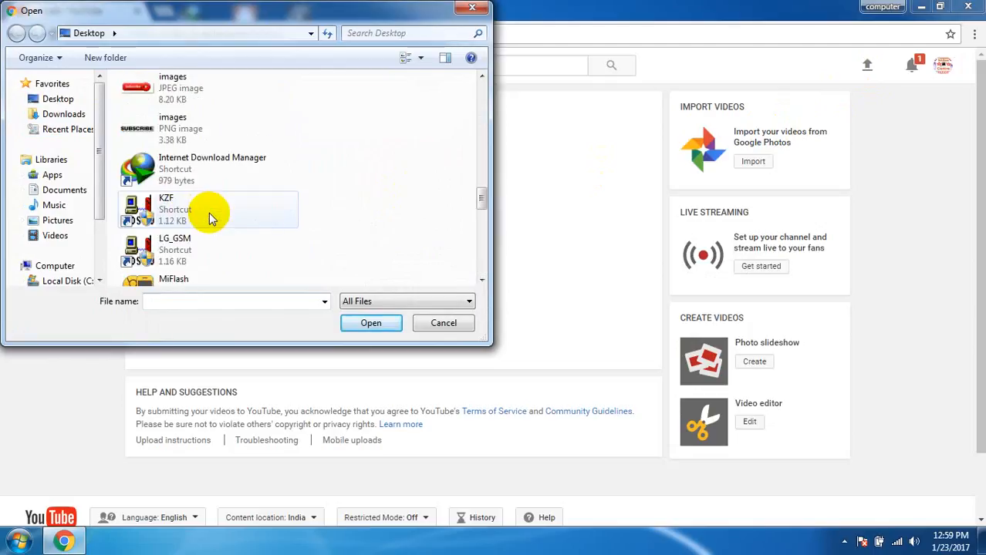
{"action": "scroll", "coordinate": [200, 209], "scroll_direction": "up", "scroll_amount": 3}
{"action": "left_click", "coordinate": [62, 114]}
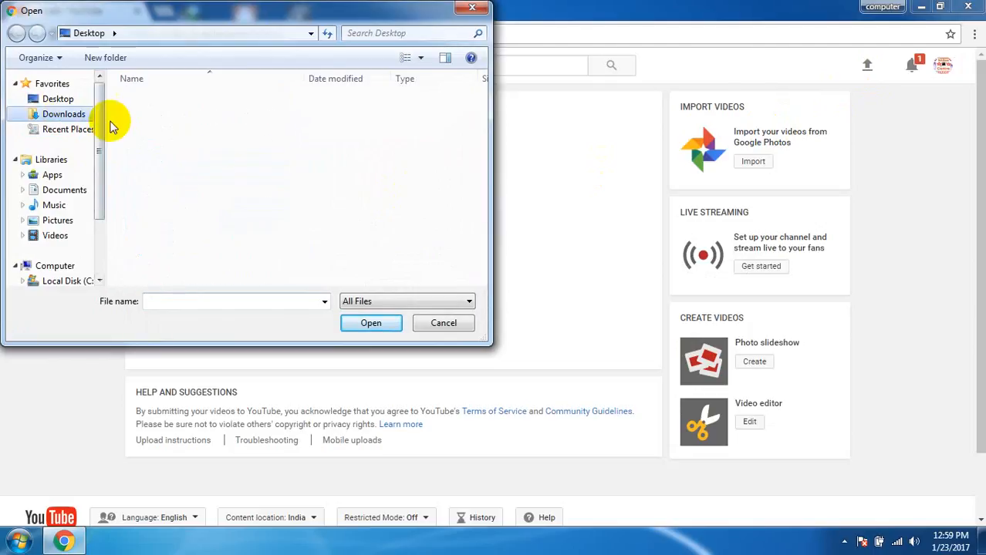
{"action": "double_click", "coordinate": [151, 159]}
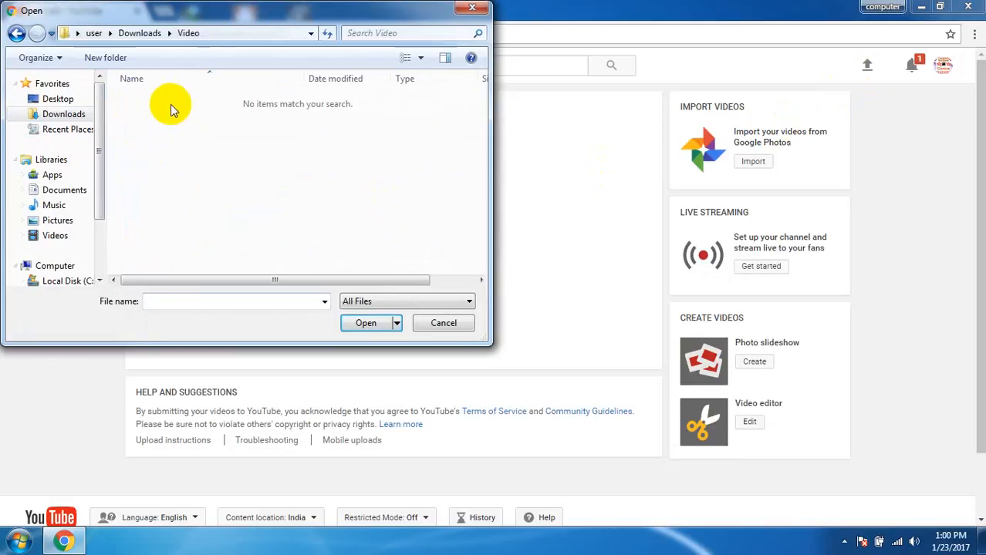
Upload the first video from the Sample Videos folder of the Videos library.
{"action": "left_click", "coordinate": [55, 235]}
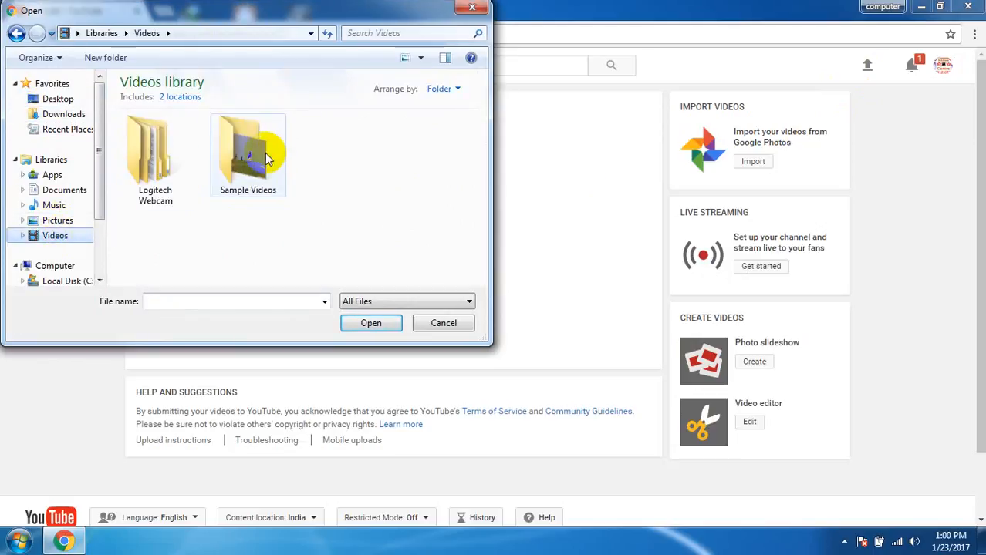
{"action": "double_click", "coordinate": [260, 154]}
{"action": "double_click", "coordinate": [163, 152]}
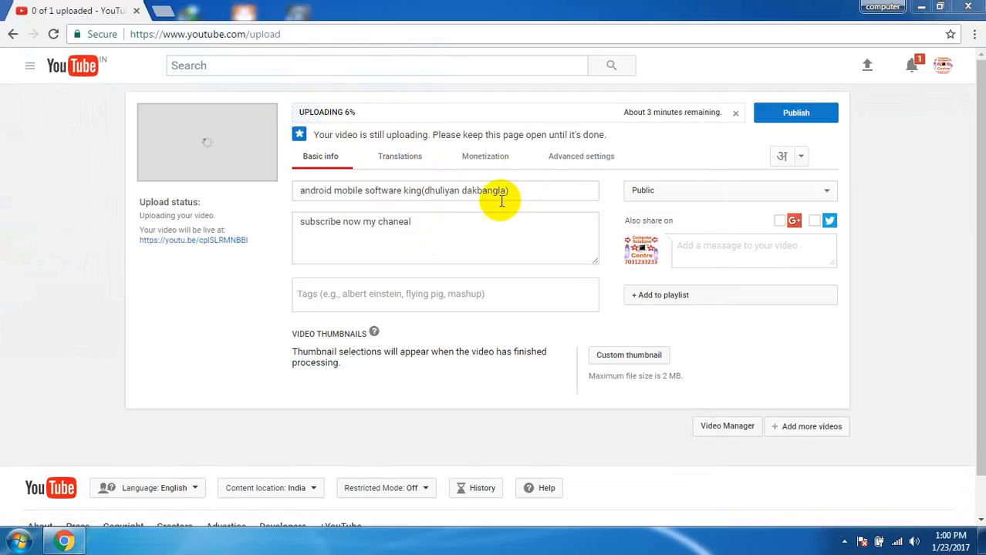
Change the video title to "my first video (dhuliyan dakbangla)", replacing only the words before the parenthesis.
{"action": "left_click", "coordinate": [295, 191]}
{"action": "left_click_drag", "start_coordinate": [296, 191], "coordinate": [427, 216]}
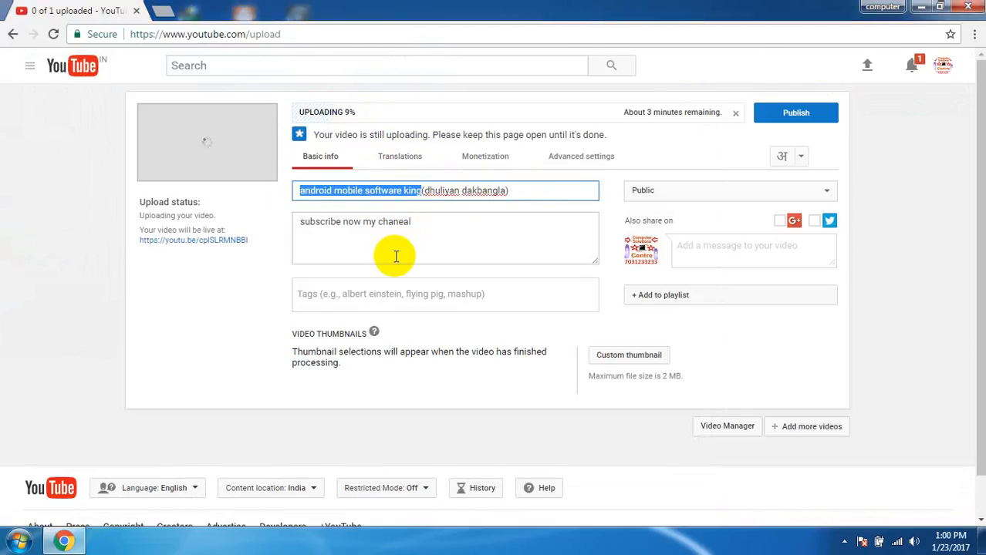
{"action": "type", "text": "my "}
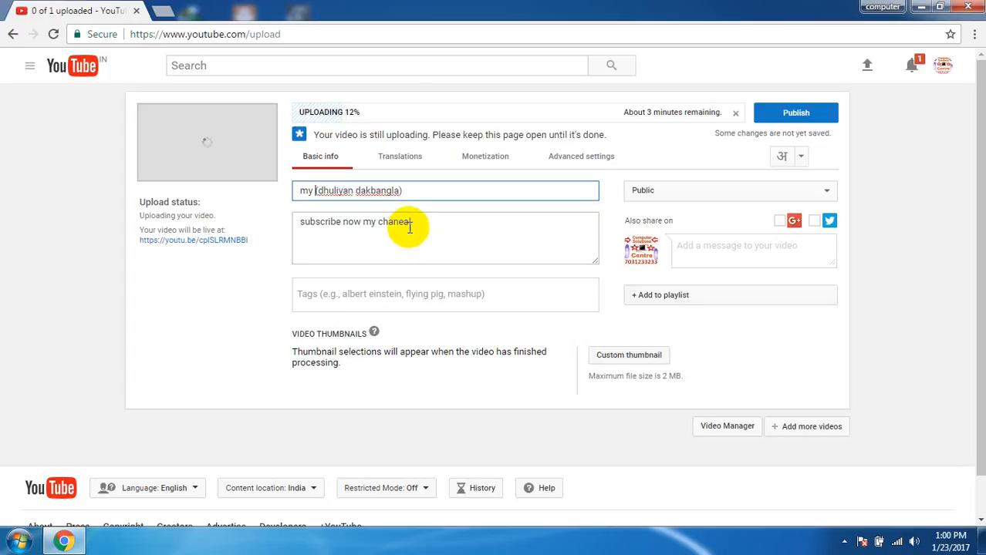
{"action": "type", "text": "first"}
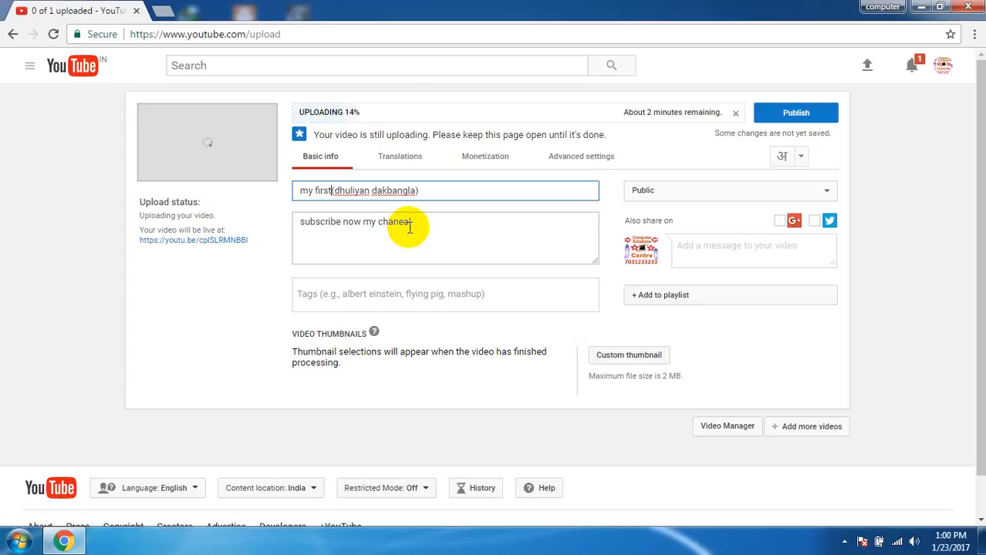
{"action": "type", "text": " v"}
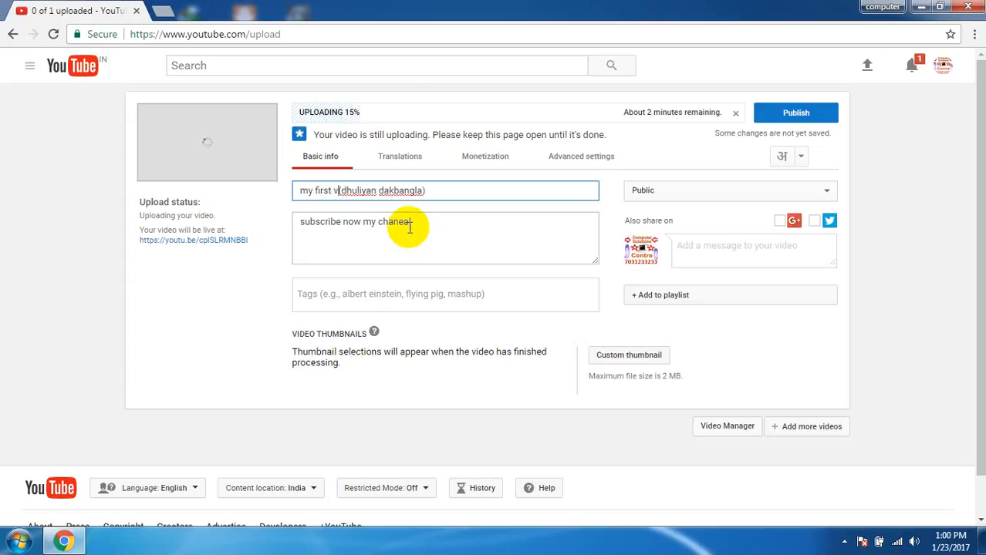
{"action": "type", "text": "d"}
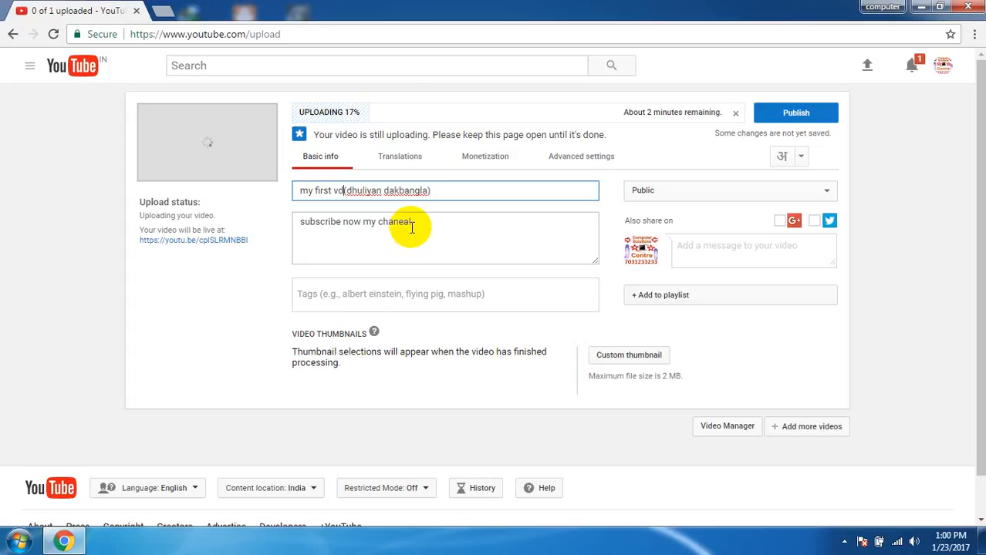
{"action": "key", "text": "BackSpace"}
{"action": "type", "text": "ide"}
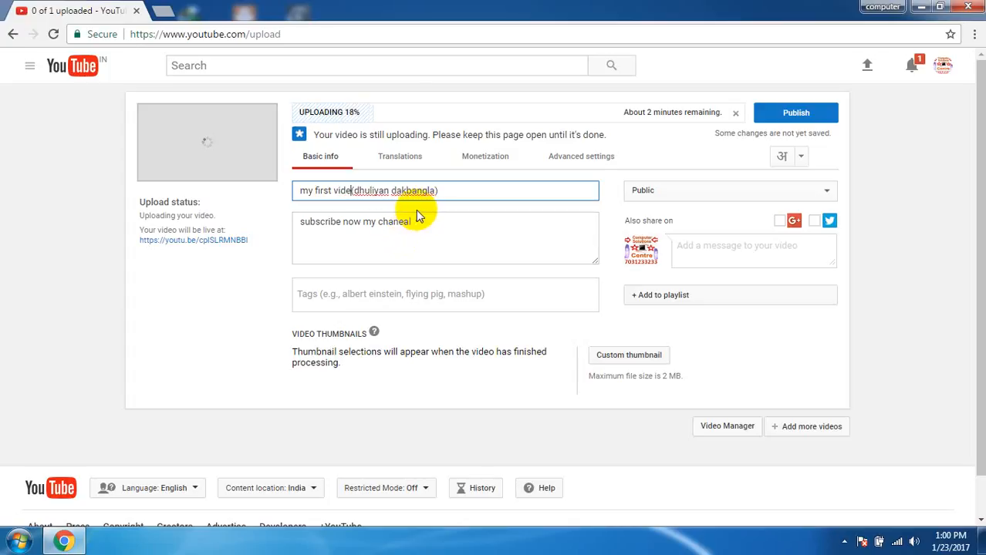
{"action": "type", "text": "o"}
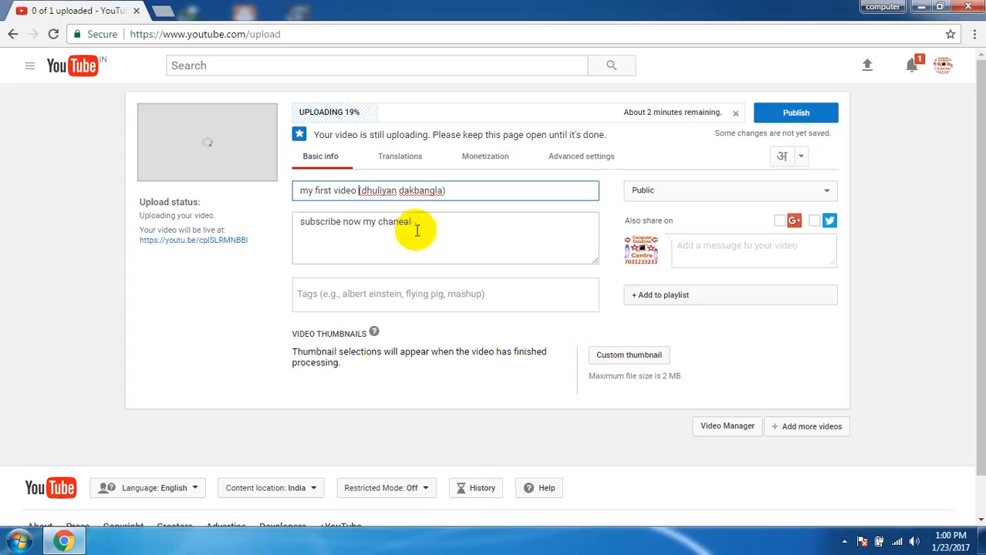
Replace the video description with "my first video".
{"action": "mouse_move", "coordinate": [305, 222]}
{"action": "left_mouse_down"}
{"action": "mouse_move", "coordinate": [407, 226]}
{"action": "mouse_move", "coordinate": [293, 227]}
{"action": "left_mouse_up"}
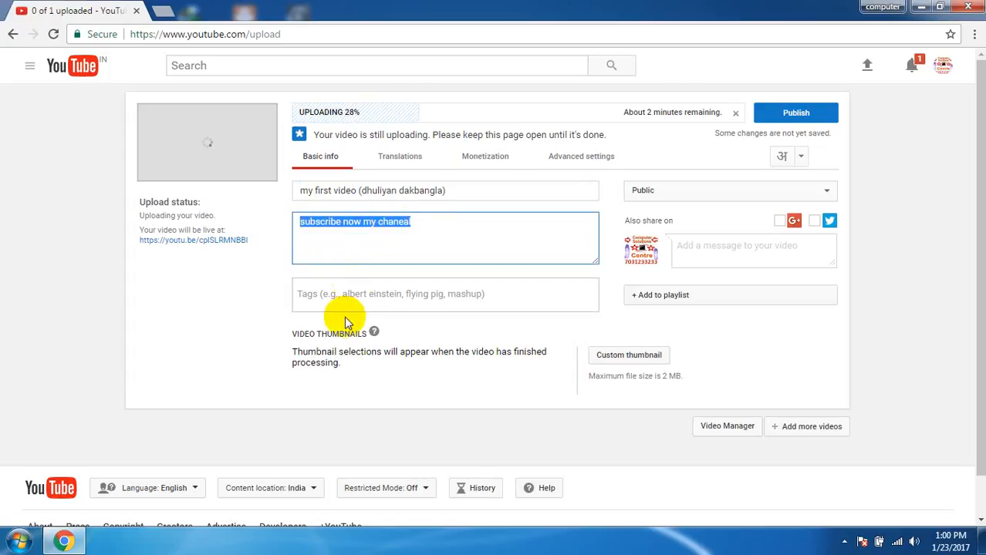
{"action": "type", "text": "my"}
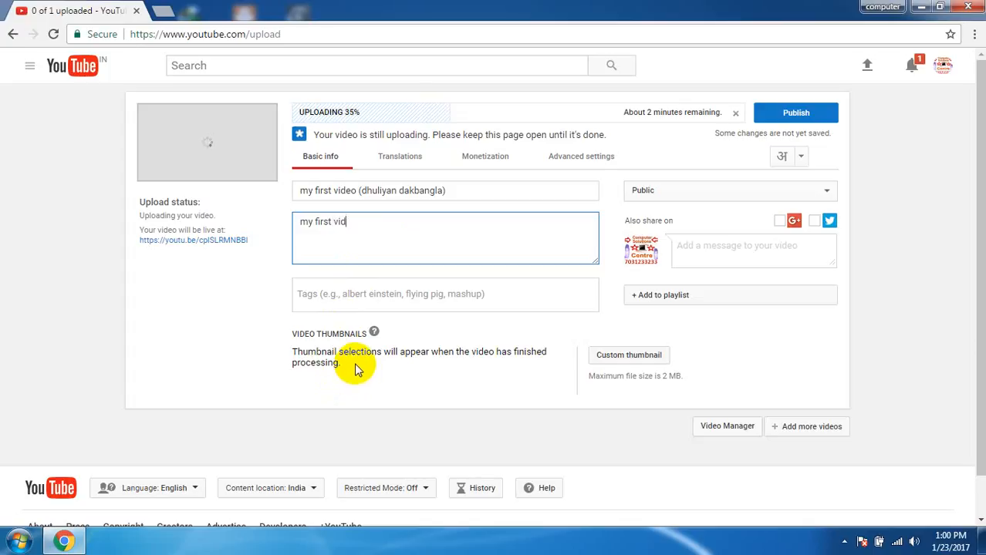
{"action": "type", "text": "first video"}
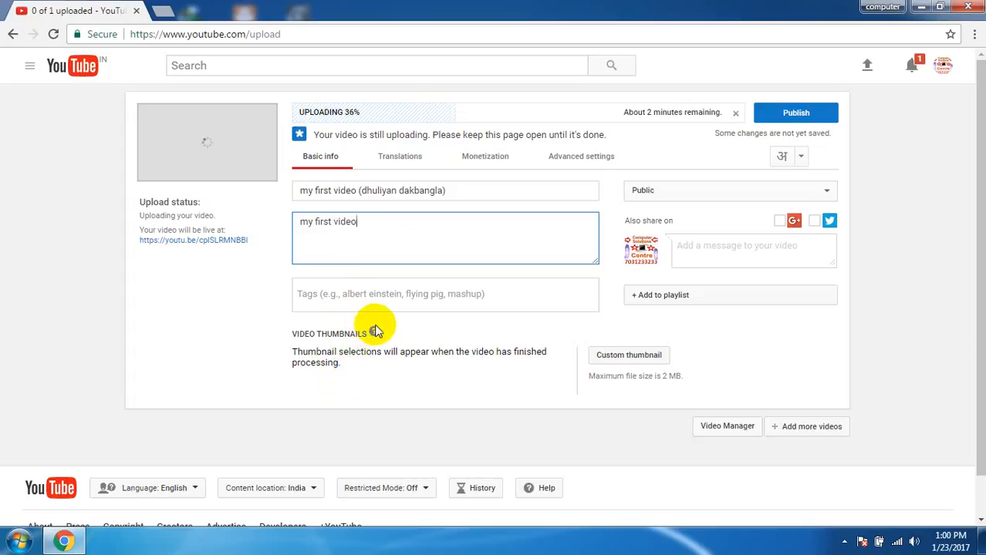
Add the tag "my first video upload with youtube" and close the pop-up advertisement covering the page.
{"action": "left_click", "coordinate": [381, 294]}
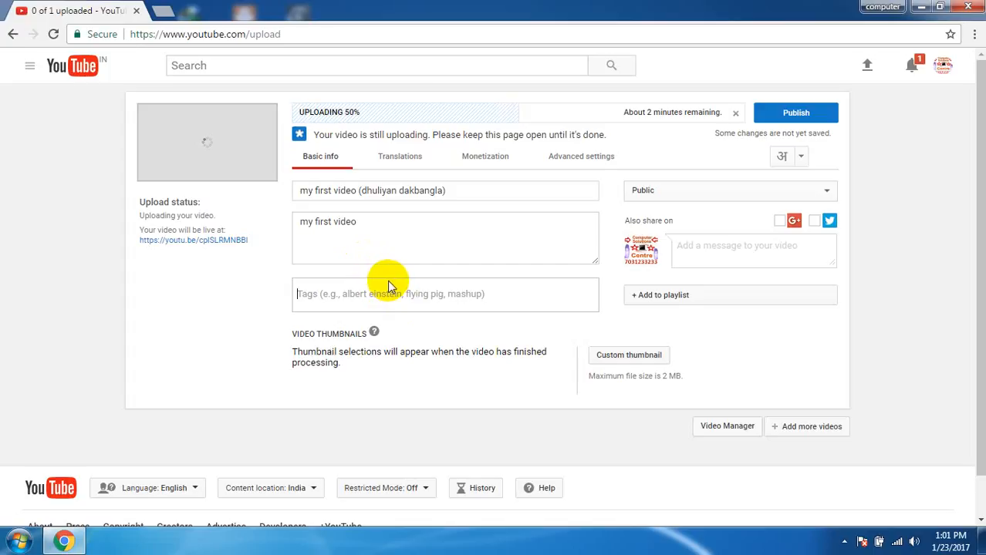
{"action": "type", "text": "my "}
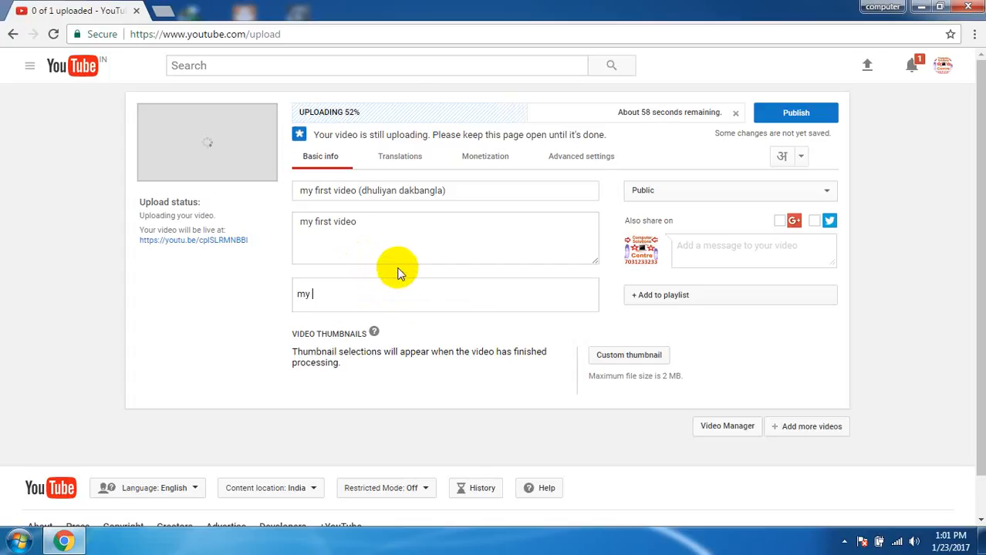
{"action": "type", "text": "first"}
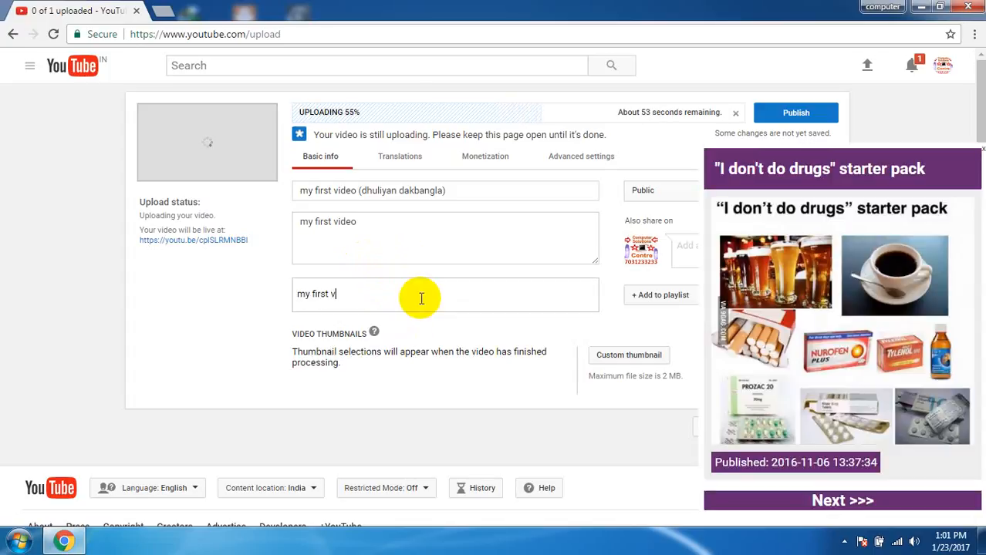
{"action": "type", "text": " video upload "}
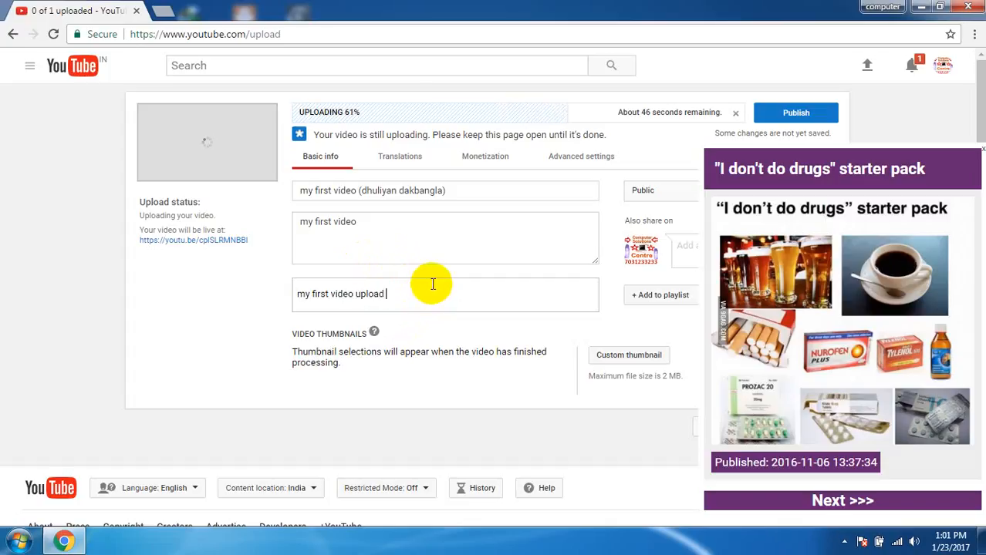
{"action": "type", "text": "with y"}
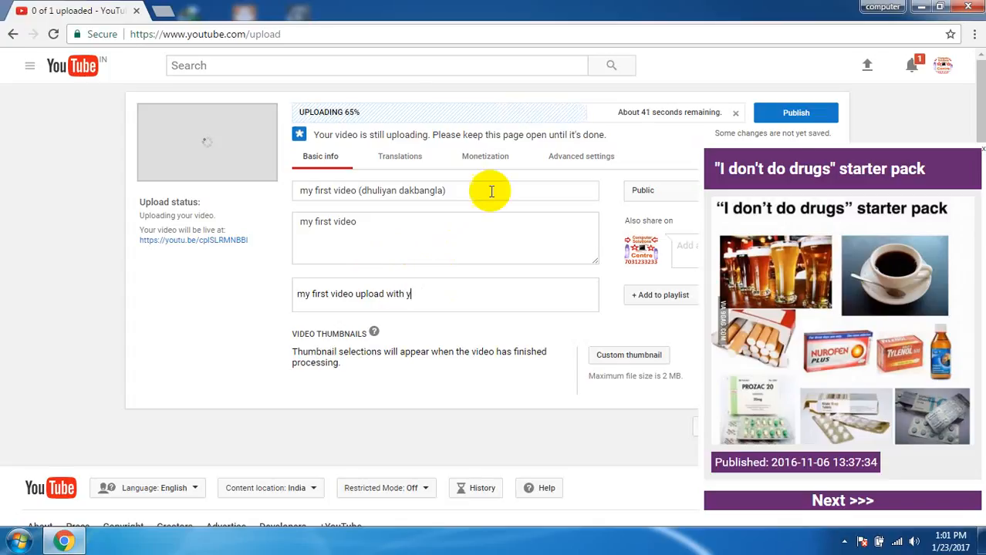
{"action": "type", "text": "outub"}
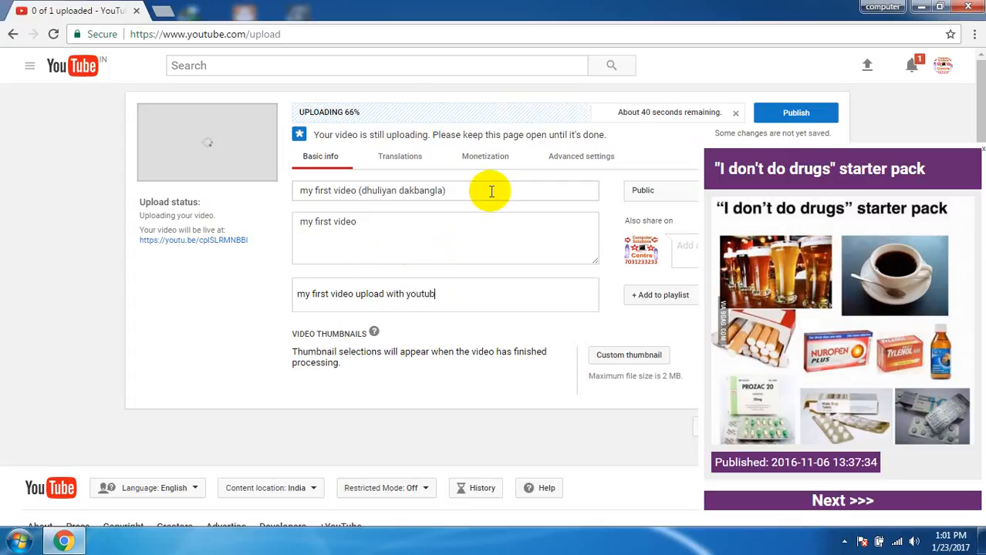
{"action": "type", "text": "e"}
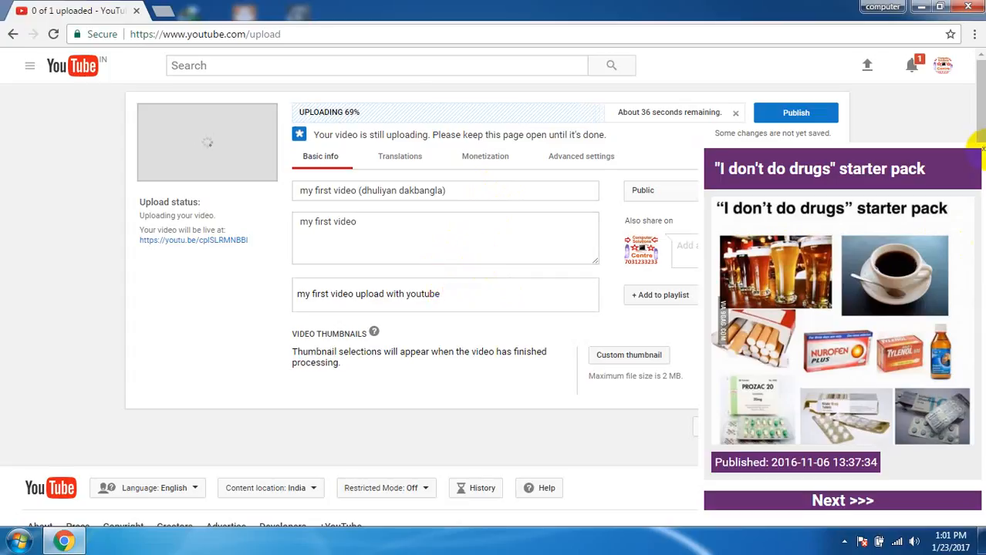
{"action": "left_click", "coordinate": [981, 155]}
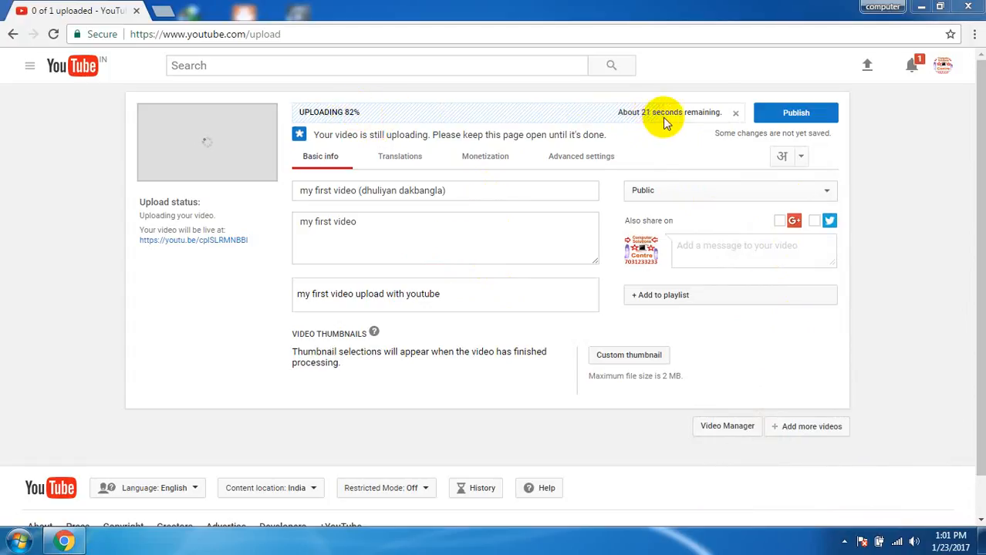
{"action": "key", "text": "Return"}
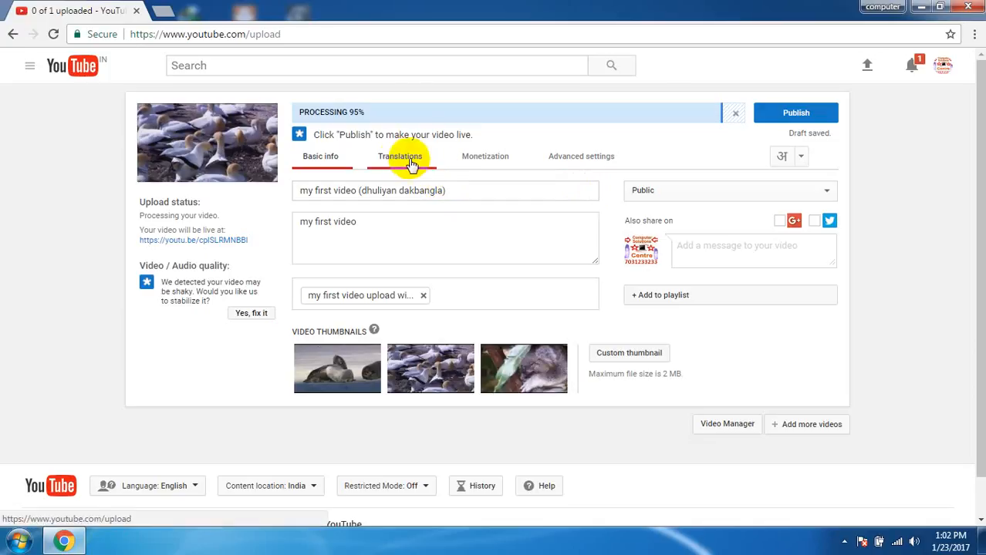
Review the uploaded video's monetization options and advanced settings.
{"action": "left_click", "coordinate": [493, 156]}
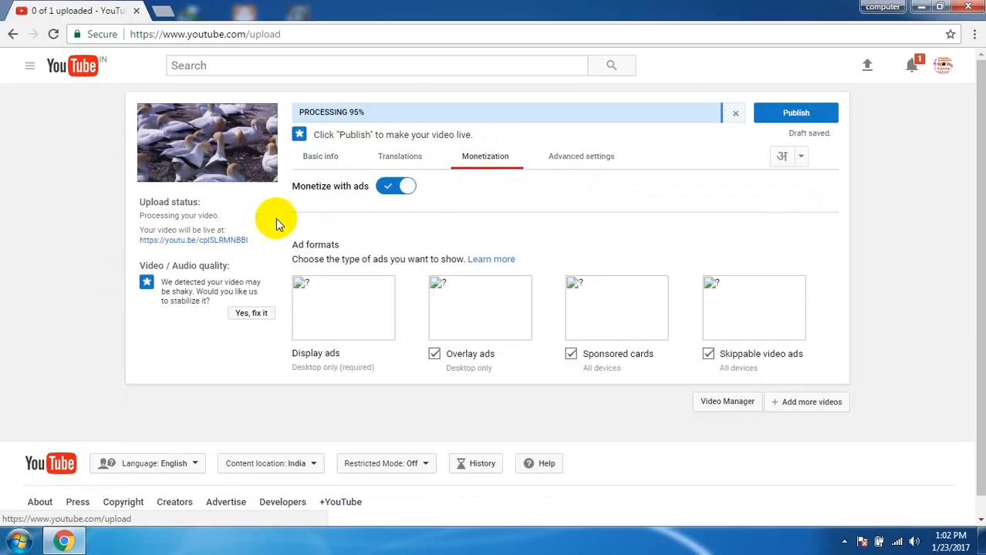
{"action": "left_click", "coordinate": [573, 159]}
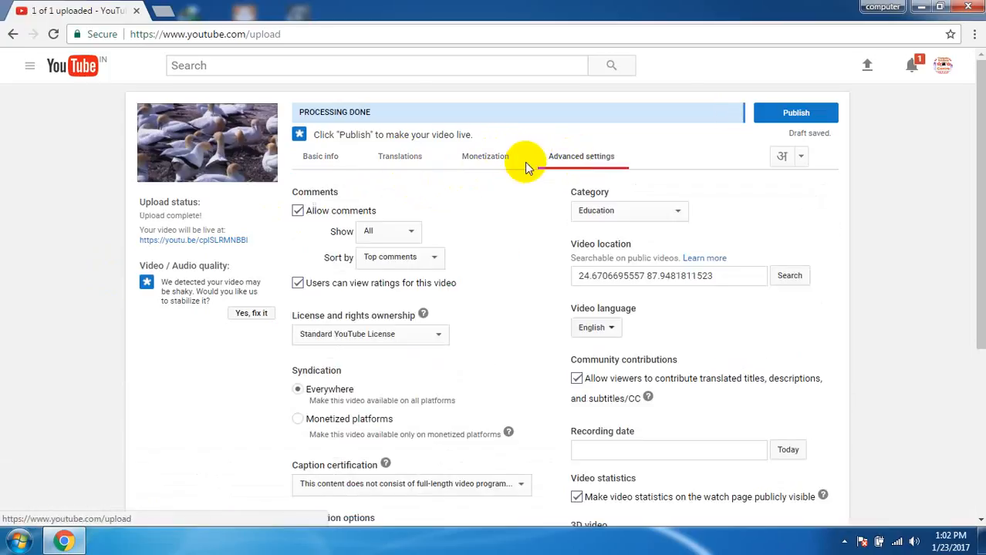
Review the uploaded video's basic info, translations, monetization and advanced settings before publishing.
{"action": "left_click", "coordinate": [484, 158]}
{"action": "left_click", "coordinate": [383, 166]}
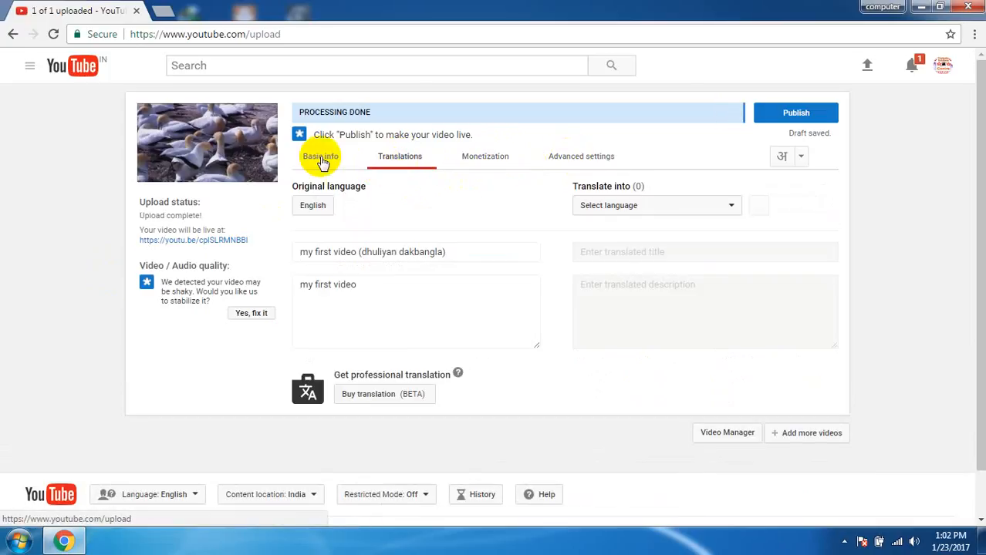
{"action": "left_click", "coordinate": [320, 160]}
{"action": "left_click", "coordinate": [430, 159]}
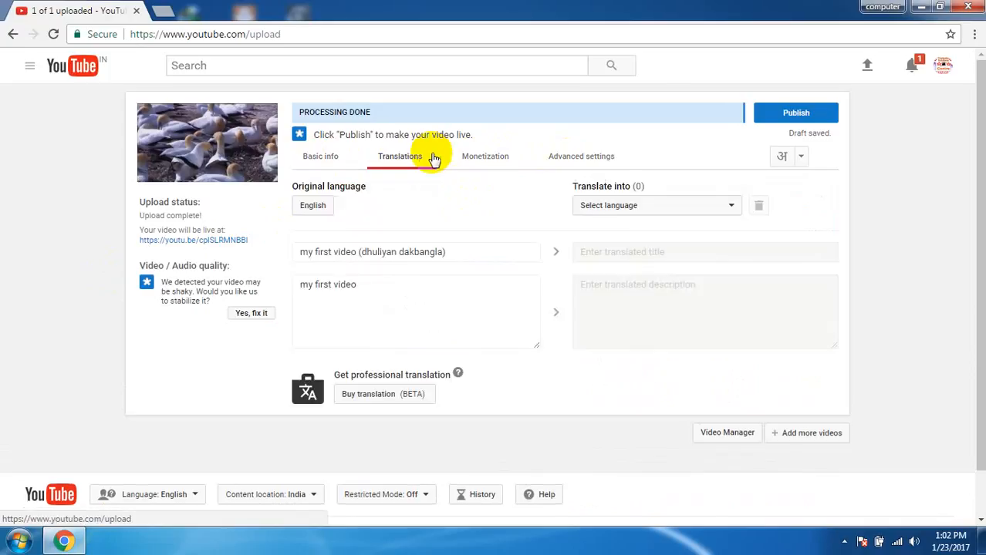
{"action": "left_click", "coordinate": [488, 159]}
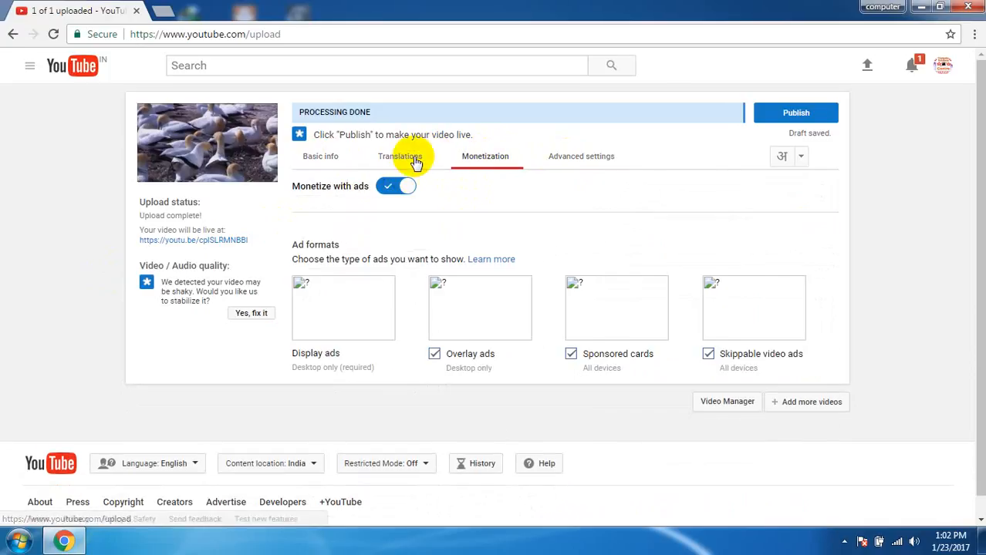
{"action": "left_click", "coordinate": [403, 159]}
{"action": "left_click", "coordinate": [316, 159]}
{"action": "left_click", "coordinate": [416, 161]}
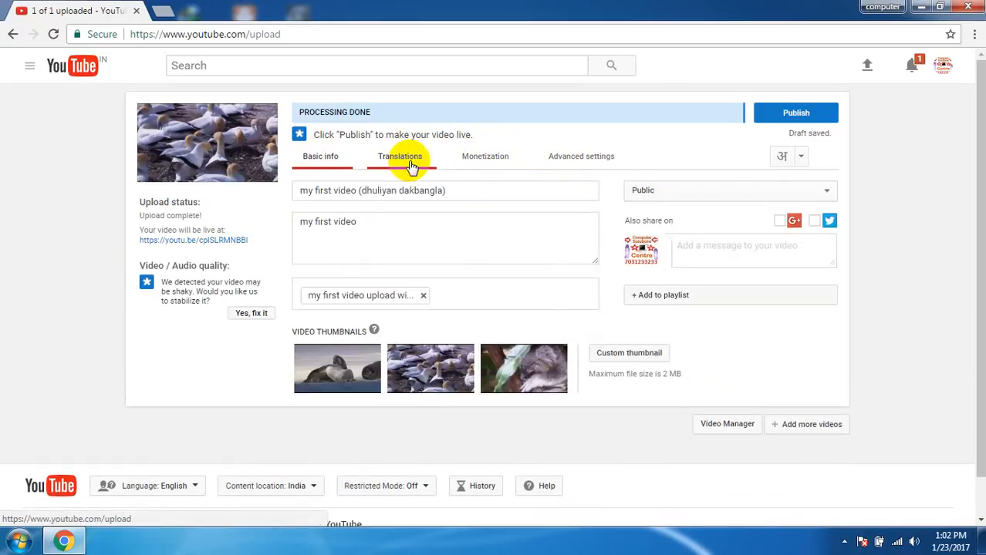
{"action": "left_click", "coordinate": [330, 162]}
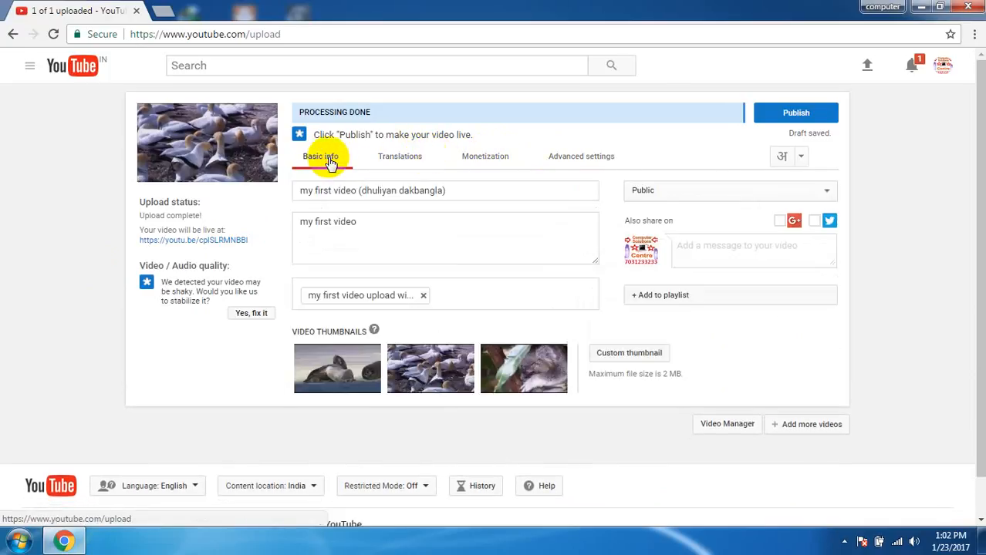
{"action": "left_click", "coordinate": [406, 162]}
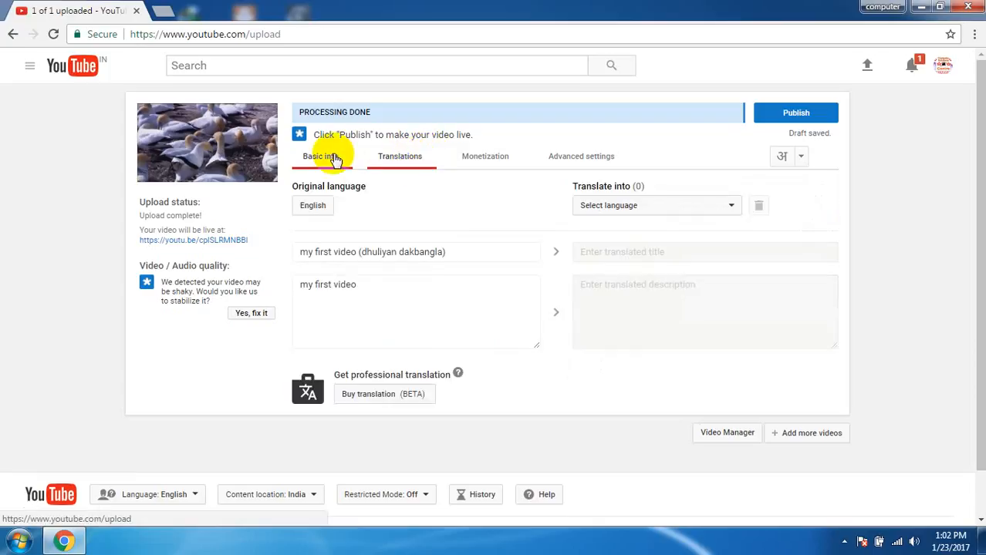
{"action": "left_click", "coordinate": [333, 159]}
{"action": "left_click", "coordinate": [406, 160]}
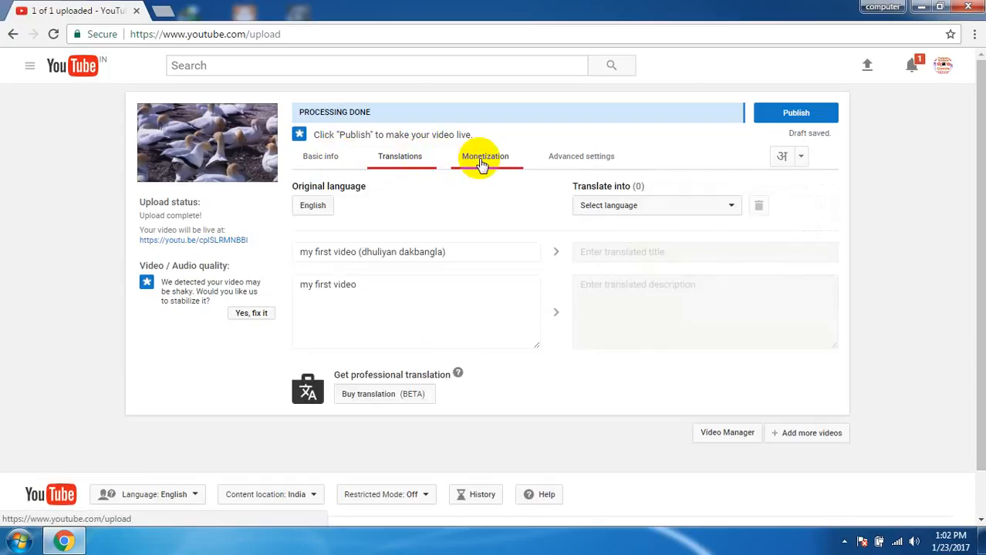
{"action": "left_click", "coordinate": [482, 165]}
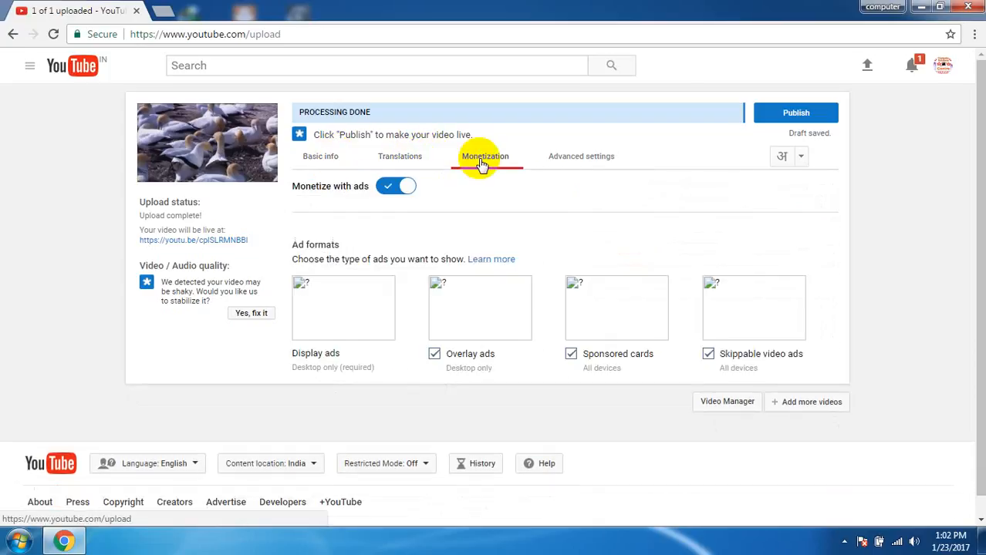
{"action": "left_click", "coordinate": [567, 167]}
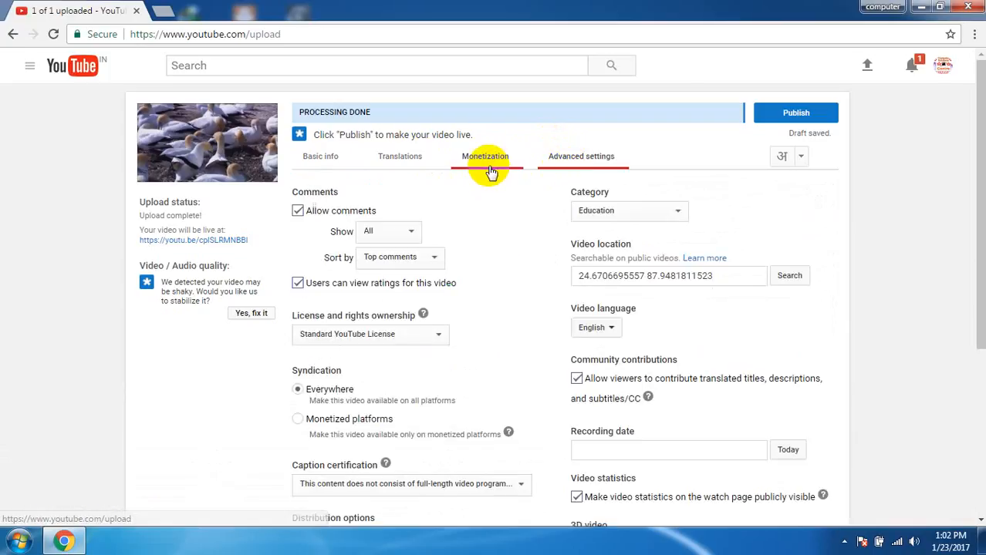
{"action": "left_click", "coordinate": [486, 165]}
{"action": "left_click", "coordinate": [406, 162]}
{"action": "left_click", "coordinate": [343, 165]}
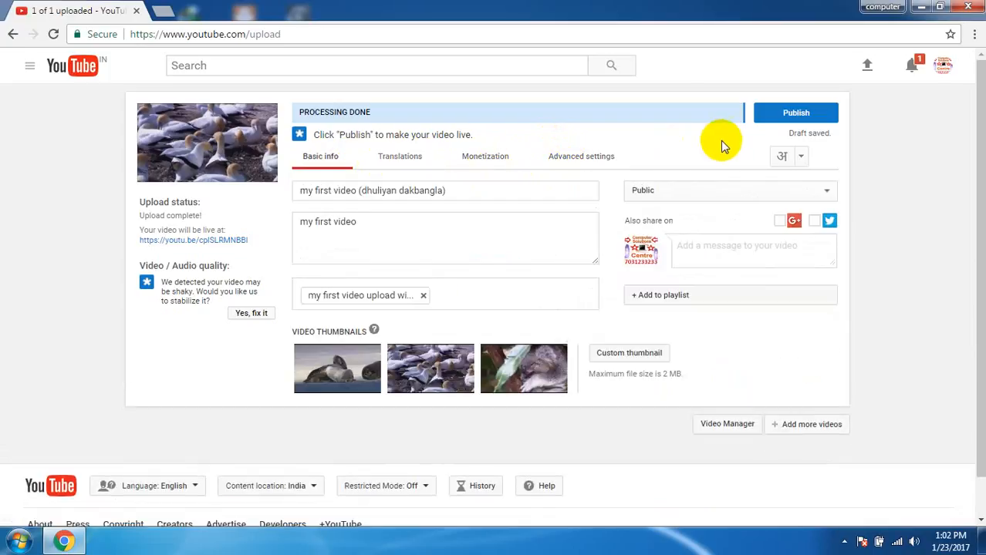
Publish the uploaded video.
{"action": "left_click", "coordinate": [786, 121]}
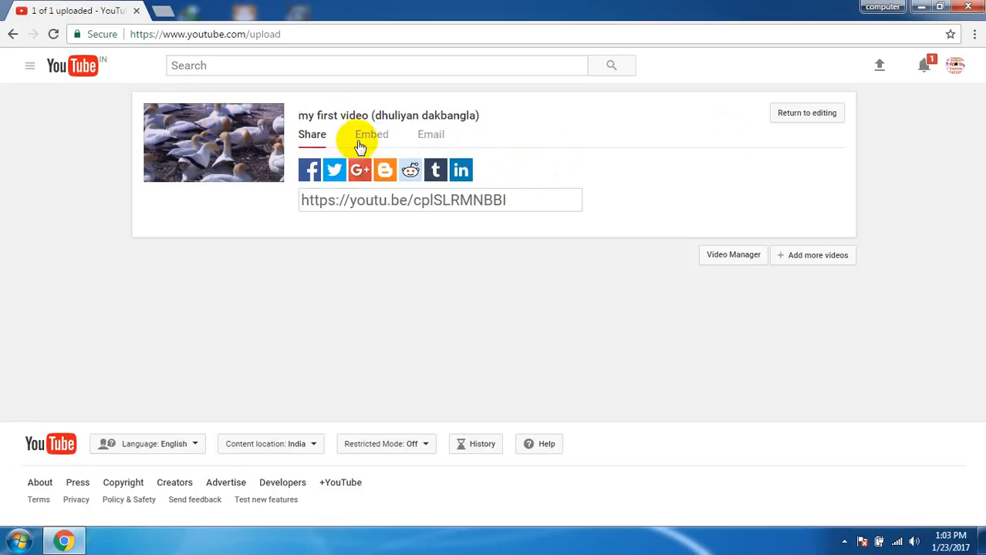
Try to copy the published video's share link.
{"action": "left_click", "coordinate": [509, 199]}
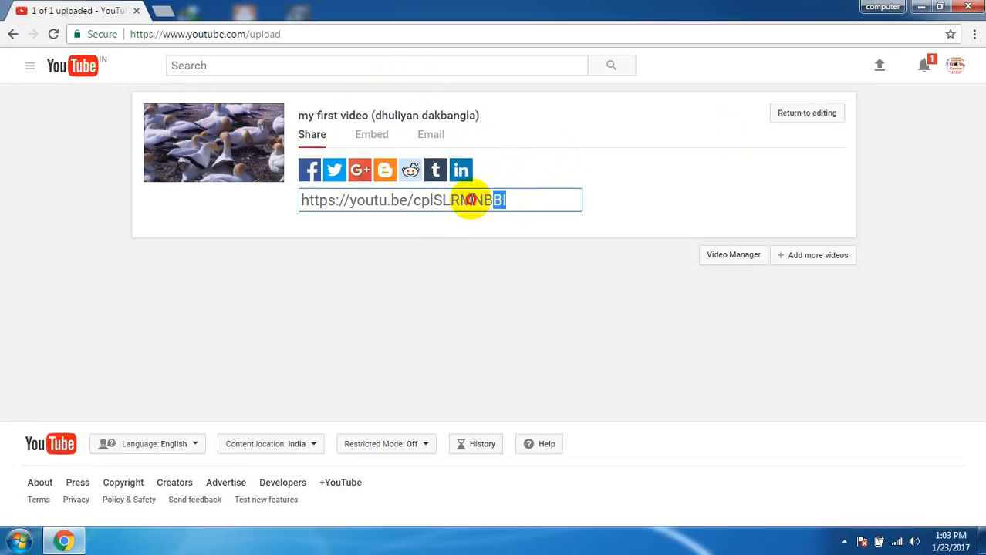
{"action": "right_click", "coordinate": [401, 196]}
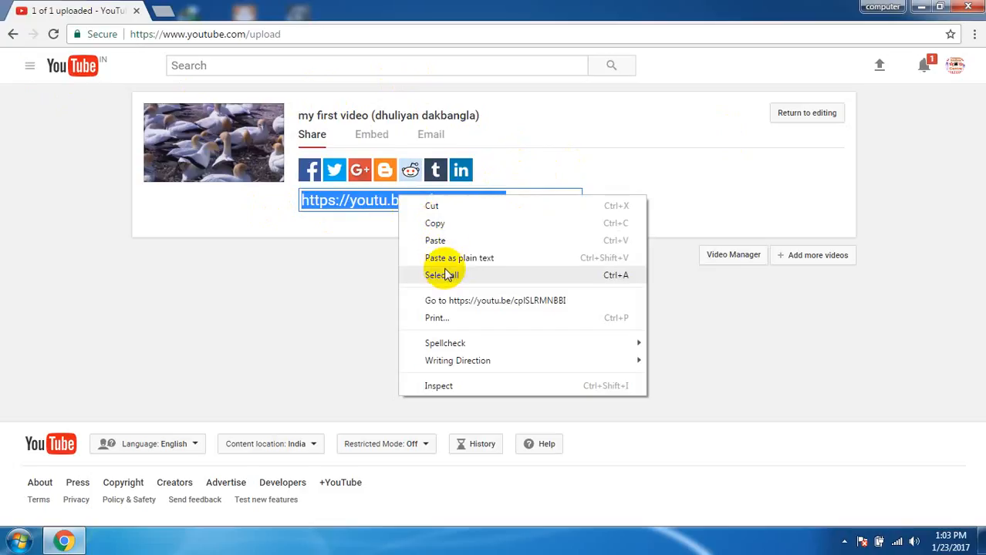
{"action": "left_click", "coordinate": [438, 224]}
{"action": "key", "text": "ctrl+v"}
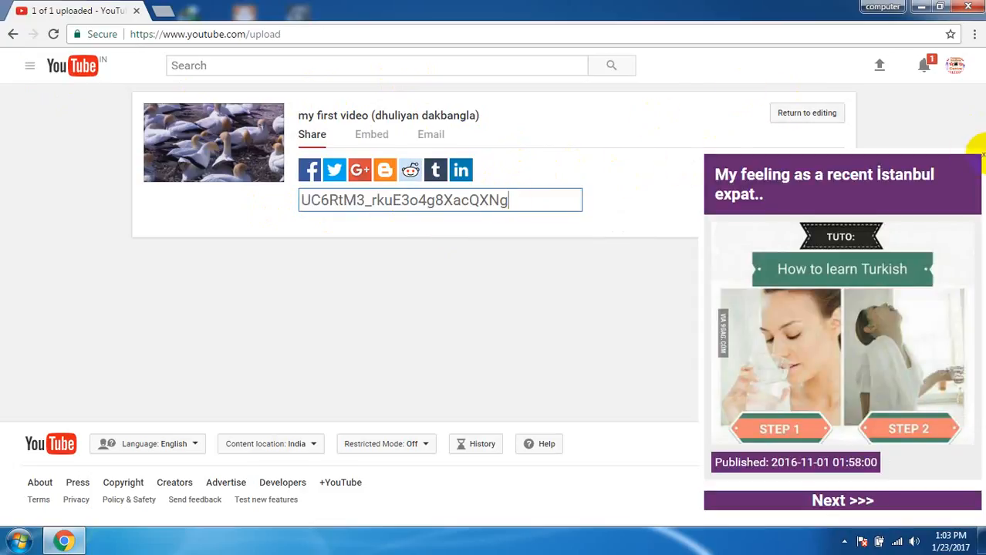
Dismiss the pop-up advertisement and open the published video's watch page, closing the upload page.
{"action": "left_click", "coordinate": [977, 152]}
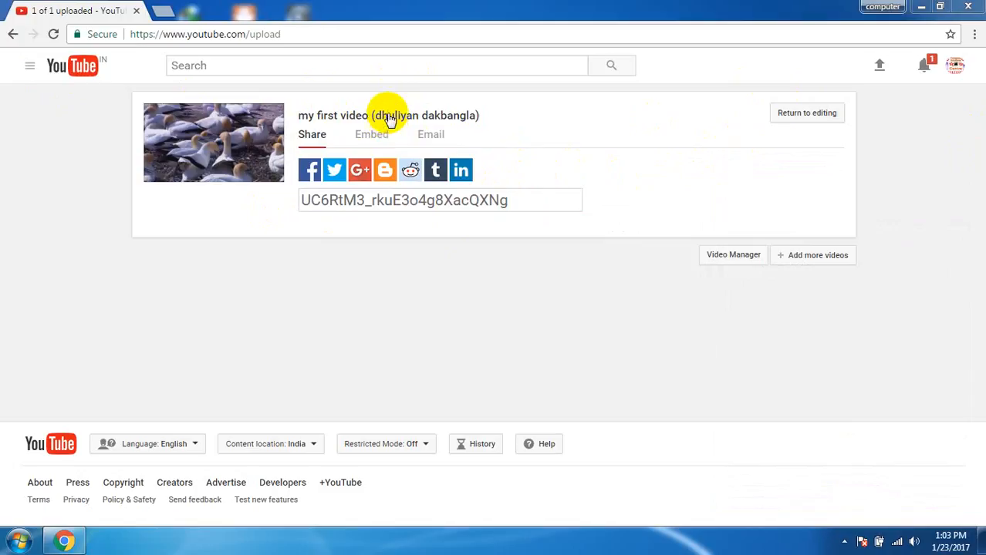
{"action": "left_click", "coordinate": [389, 115]}
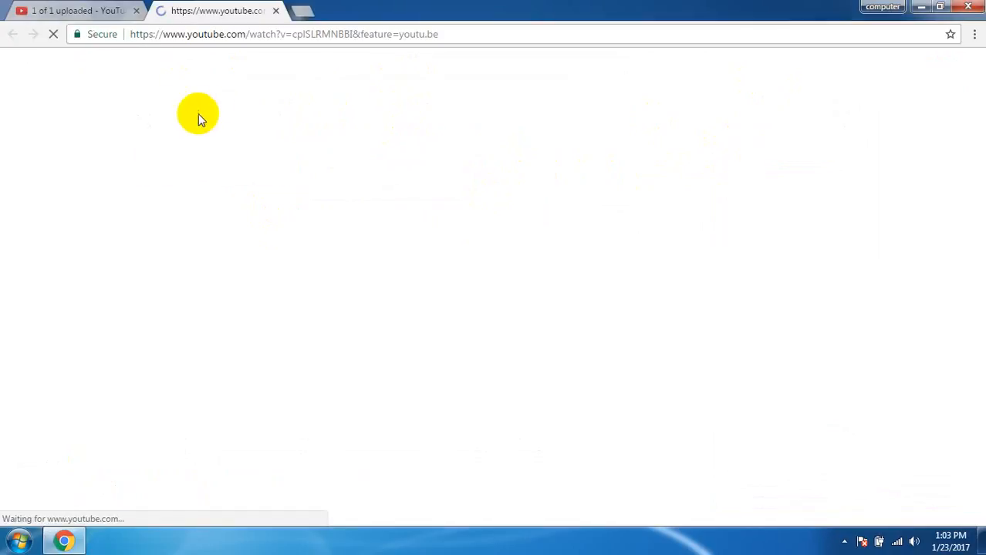
{"action": "left_click", "coordinate": [135, 14]}
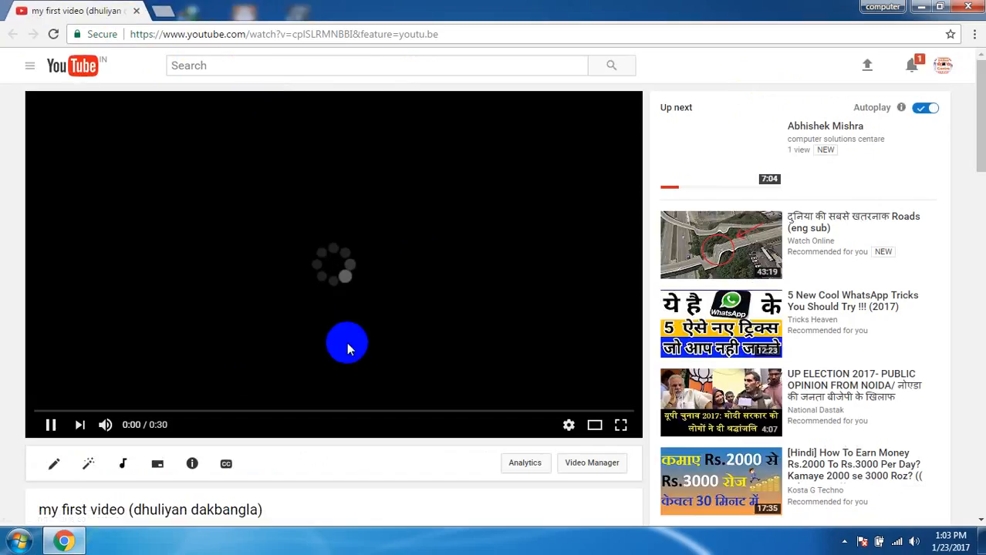
Check the published video's playback and the details below it, and pause the video at 0:12.
{"action": "scroll", "coordinate": [346, 341], "scroll_direction": "down", "scroll_amount": 3}
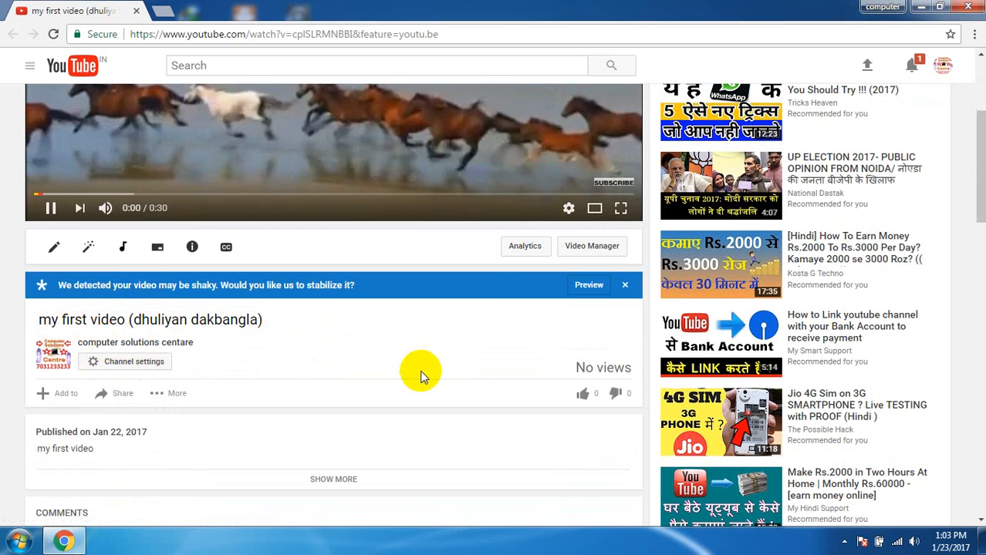
{"action": "scroll", "coordinate": [419, 370], "scroll_direction": "up", "scroll_amount": 3}
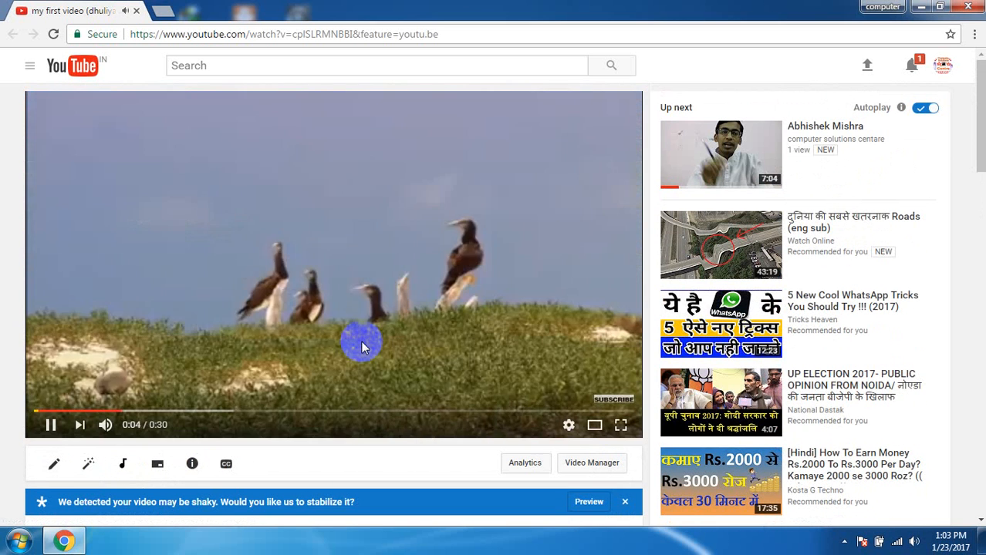
{"action": "scroll", "coordinate": [362, 346], "scroll_direction": "down", "scroll_amount": 5}
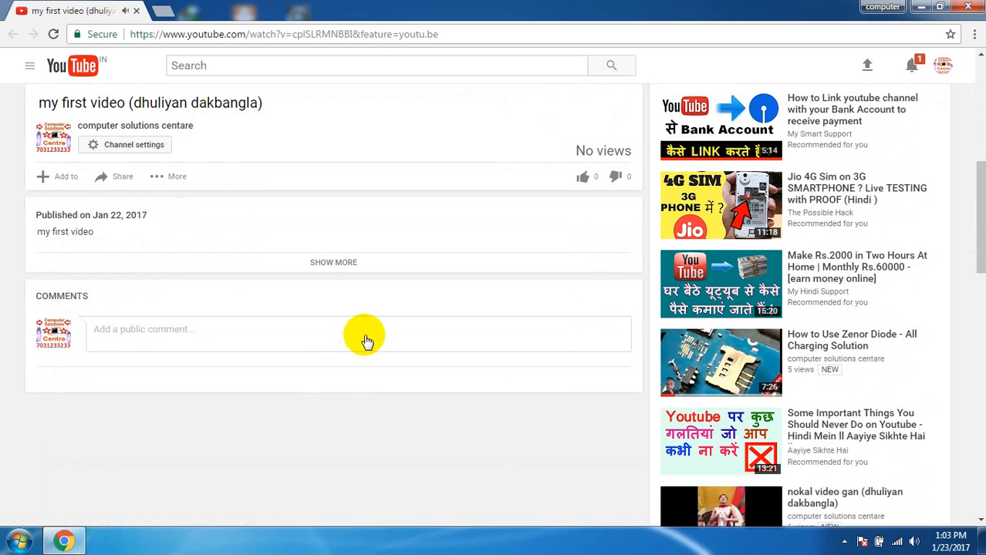
{"action": "scroll", "coordinate": [366, 342], "scroll_direction": "up", "scroll_amount": 4}
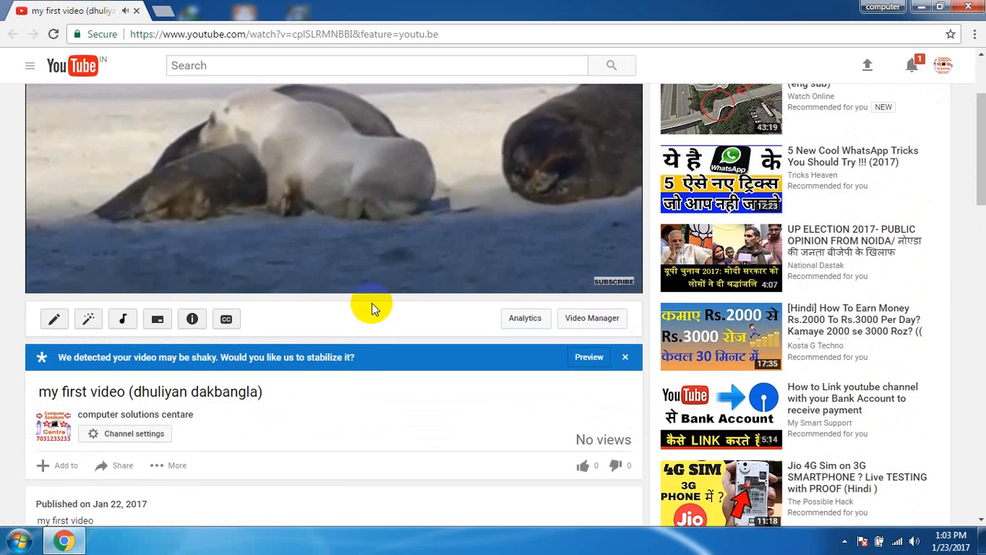
{"action": "left_click", "coordinate": [365, 219]}
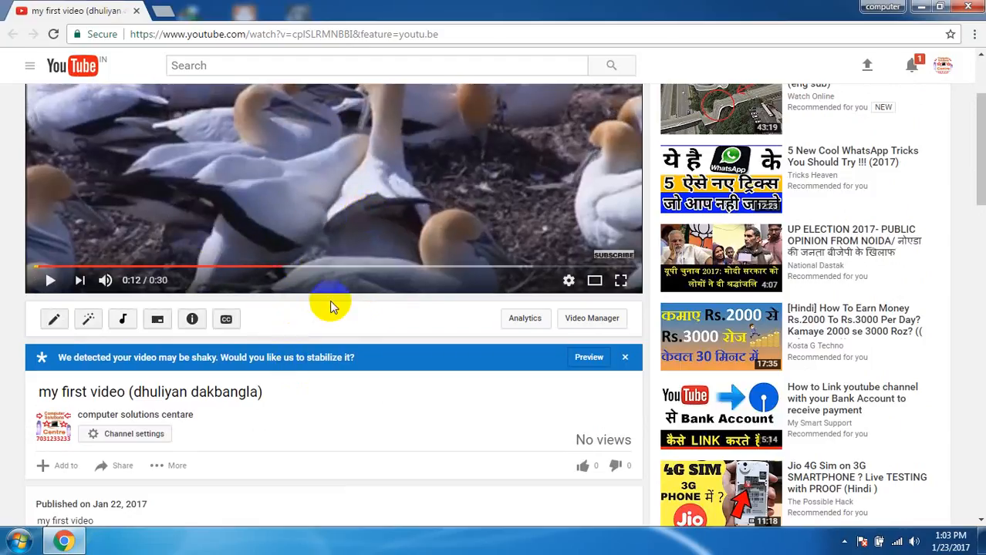
Examine the published video's title, channel, description and comments area, expanding the full description details.
{"action": "scroll", "coordinate": [332, 306], "scroll_direction": "up", "scroll_amount": 2}
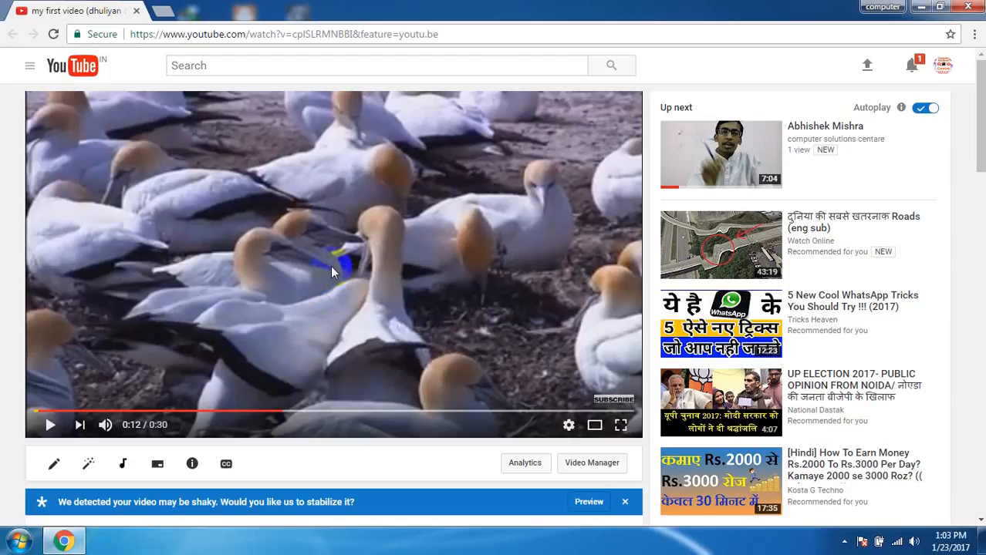
{"action": "scroll", "coordinate": [330, 264], "scroll_direction": "down", "scroll_amount": 3}
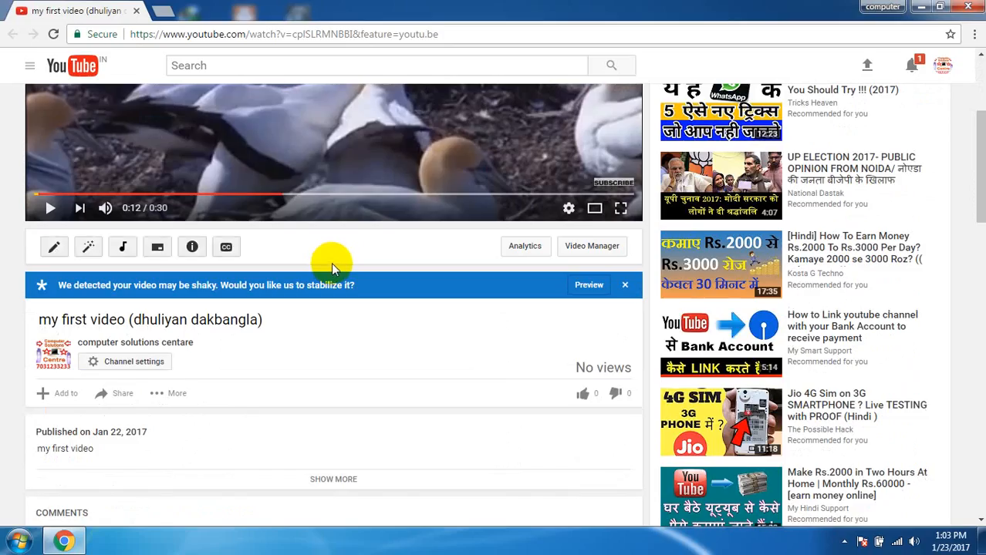
{"action": "scroll", "coordinate": [331, 264], "scroll_direction": "up", "scroll_amount": 3}
{"action": "scroll", "coordinate": [191, 409], "scroll_direction": "down", "scroll_amount": 3}
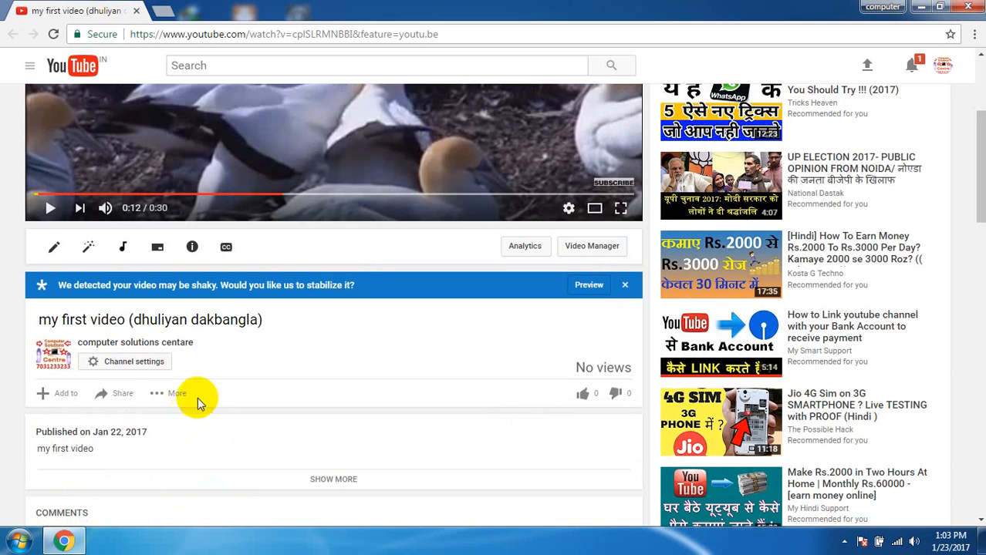
{"action": "scroll", "coordinate": [363, 356], "scroll_direction": "down", "scroll_amount": 4}
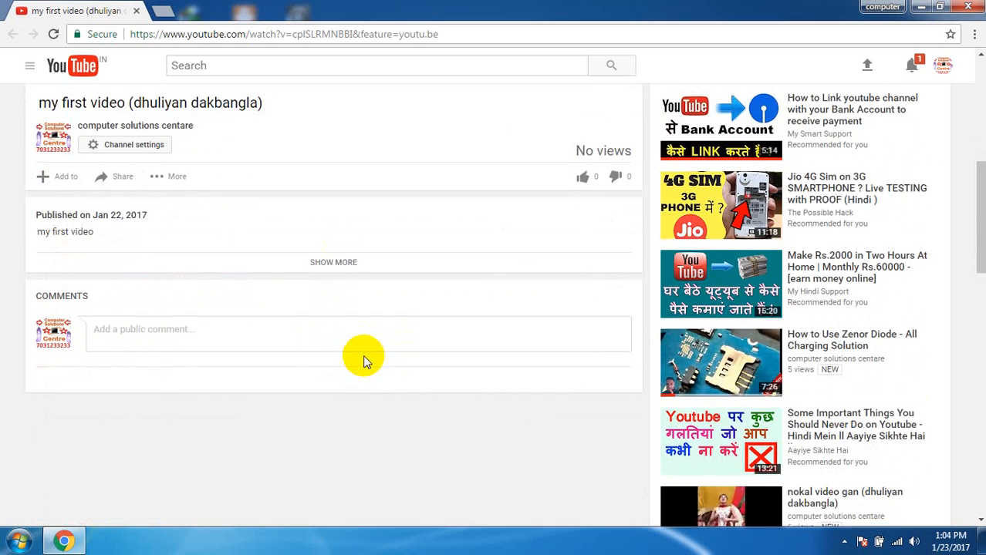
{"action": "scroll", "coordinate": [362, 359], "scroll_direction": "up", "scroll_amount": 3}
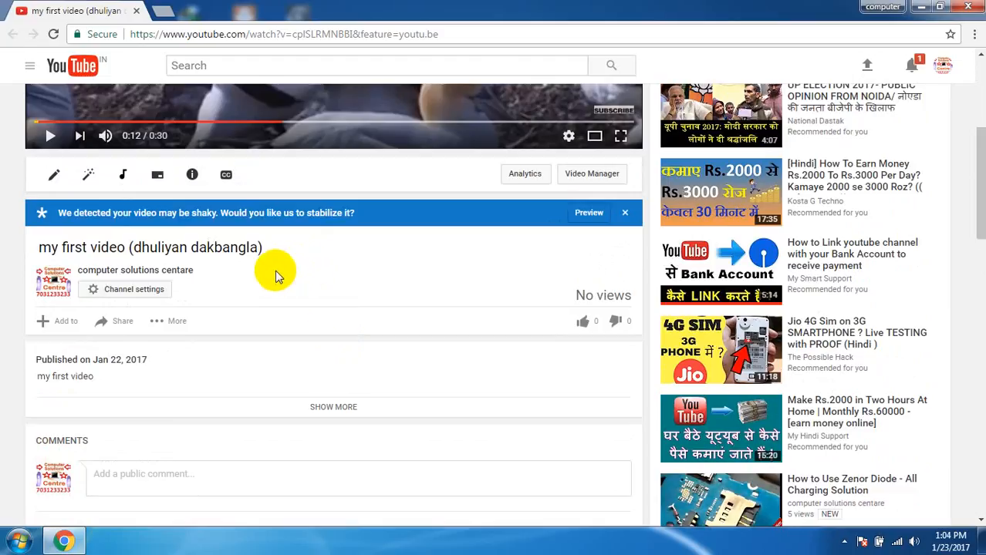
{"action": "scroll", "coordinate": [295, 269], "scroll_direction": "up", "scroll_amount": 4}
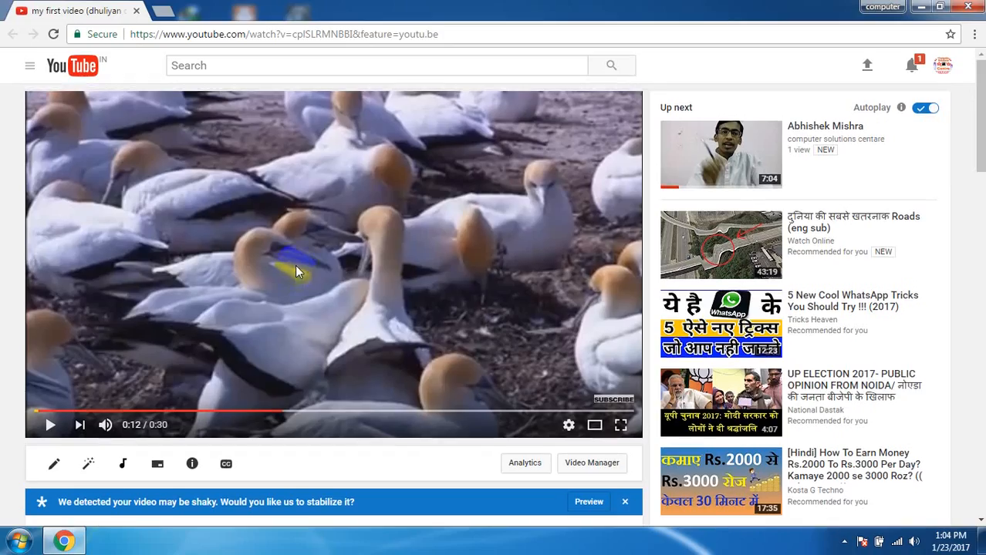
{"action": "scroll", "coordinate": [297, 270], "scroll_direction": "down", "scroll_amount": 4}
{"action": "scroll", "coordinate": [297, 270], "scroll_direction": "down", "scroll_amount": 2}
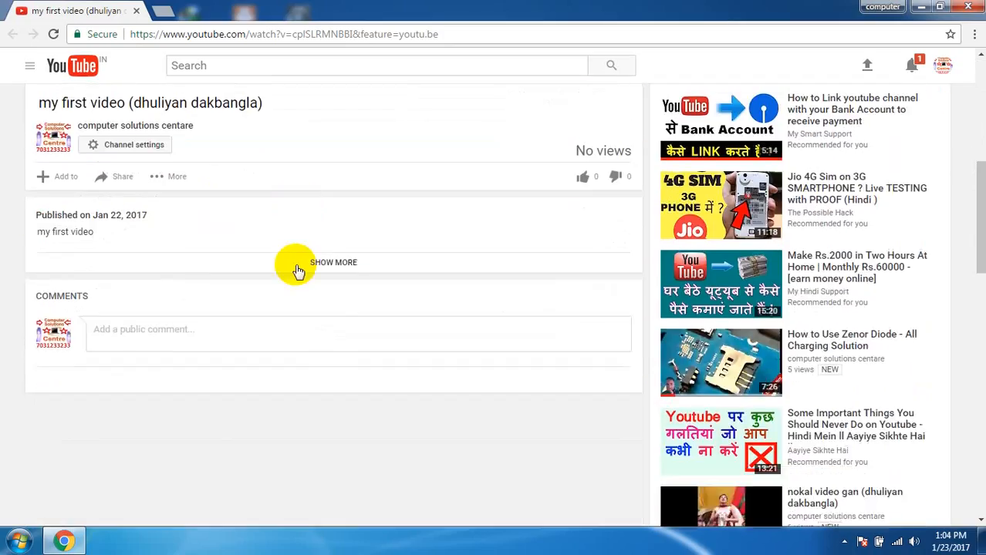
{"action": "scroll", "coordinate": [380, 239], "scroll_direction": "up", "scroll_amount": 2}
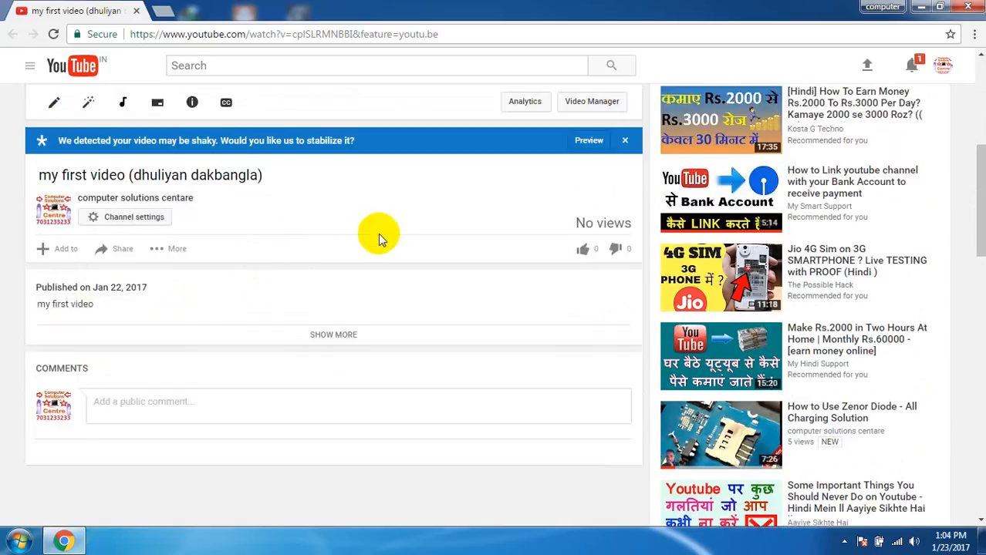
{"action": "left_click", "coordinate": [328, 407]}
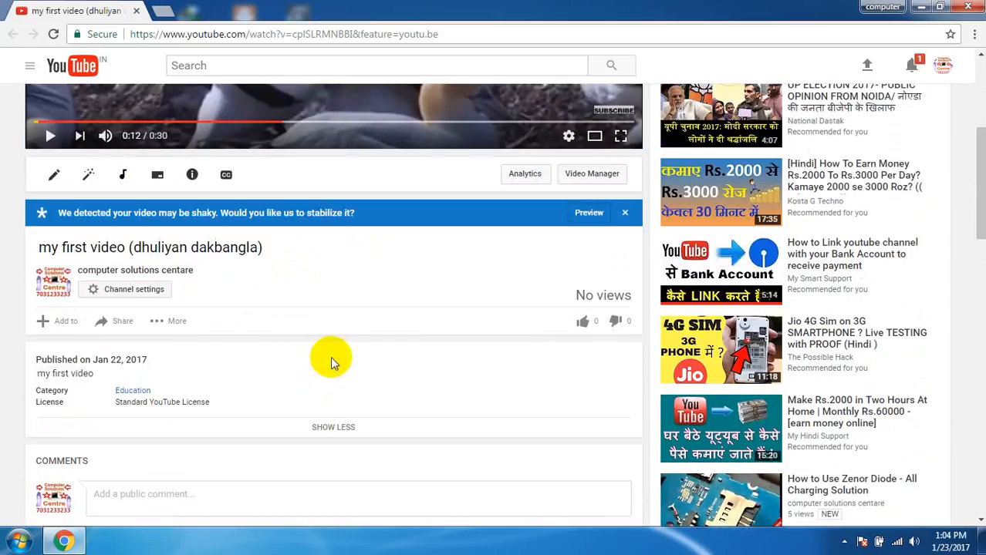
{"action": "scroll", "coordinate": [339, 350], "scroll_direction": "up", "scroll_amount": 1}
{"action": "scroll", "coordinate": [340, 351], "scroll_direction": "up", "scroll_amount": 1}
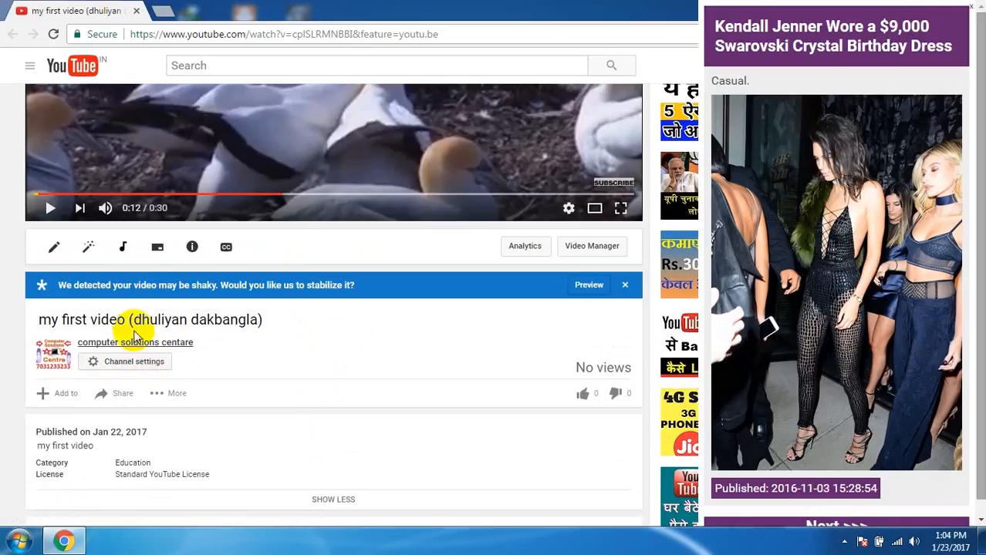
Dismiss the video stabilization suggestion and close the pop-up advertisement covering the page.
{"action": "left_click", "coordinate": [626, 285]}
{"action": "scroll", "coordinate": [413, 300], "scroll_direction": "up", "scroll_amount": 3}
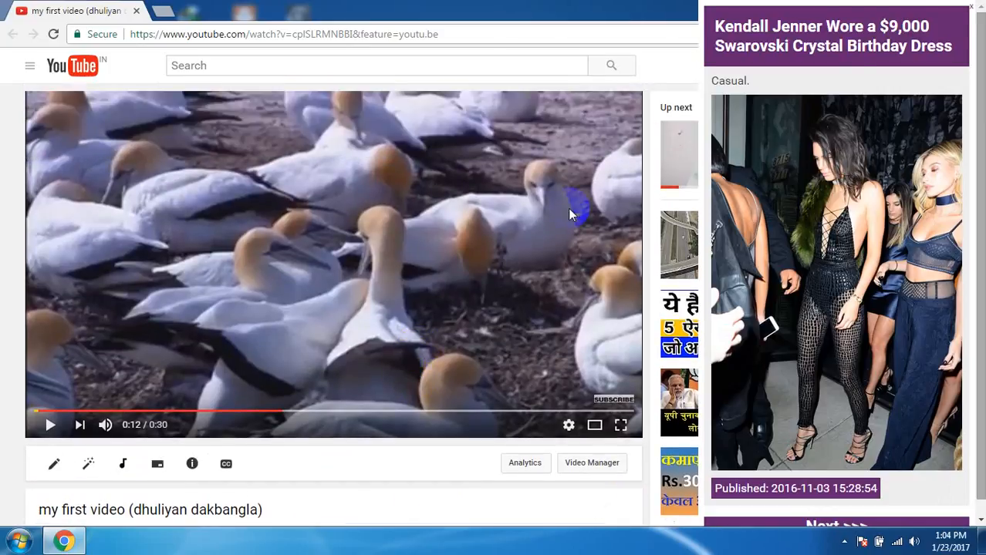
{"action": "left_click", "coordinate": [975, 12]}
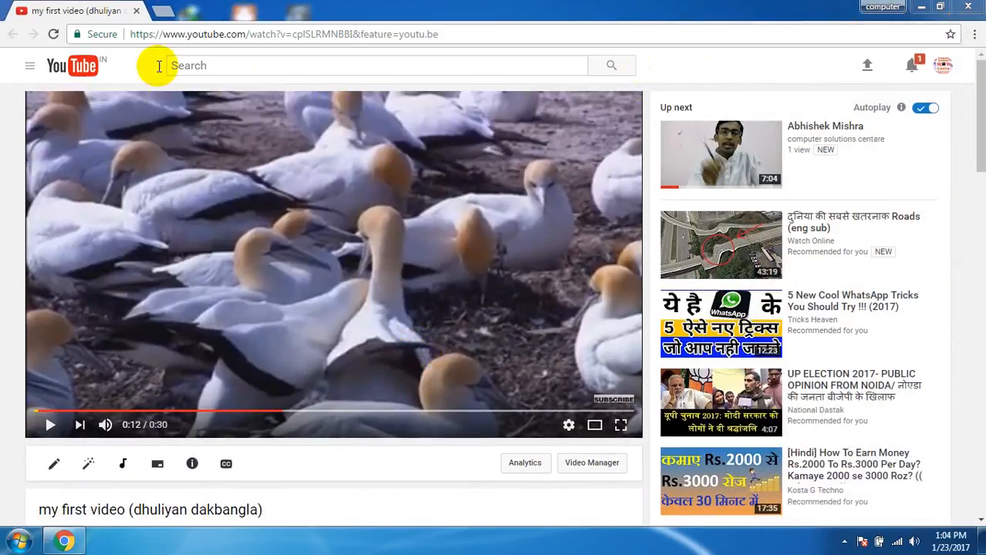
Go to the YouTube home page, open the video "How To Aadhar download only Thumbprint" and look over its details.
{"action": "left_click", "coordinate": [78, 64]}
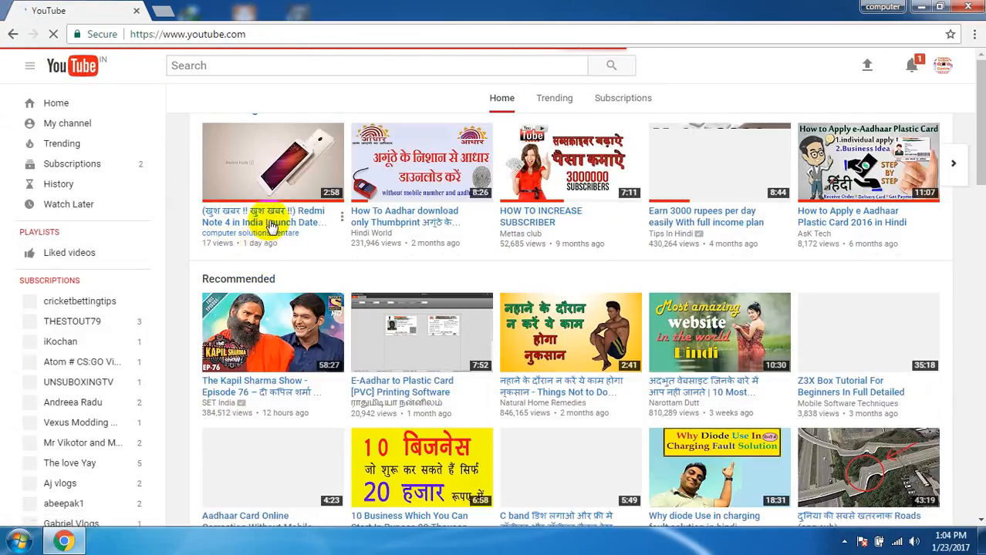
{"action": "left_click", "coordinate": [419, 218]}
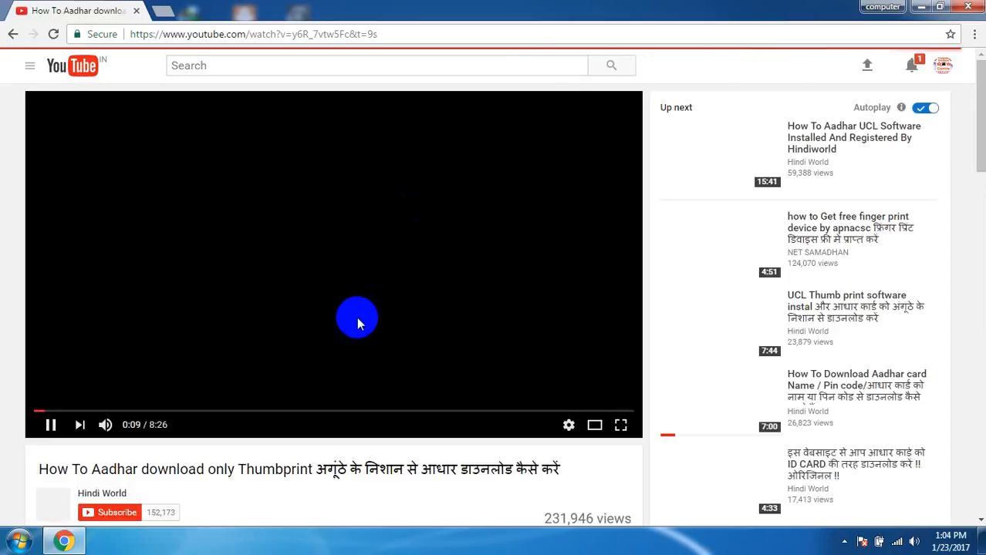
{"action": "scroll", "coordinate": [355, 320], "scroll_direction": "down", "scroll_amount": 3}
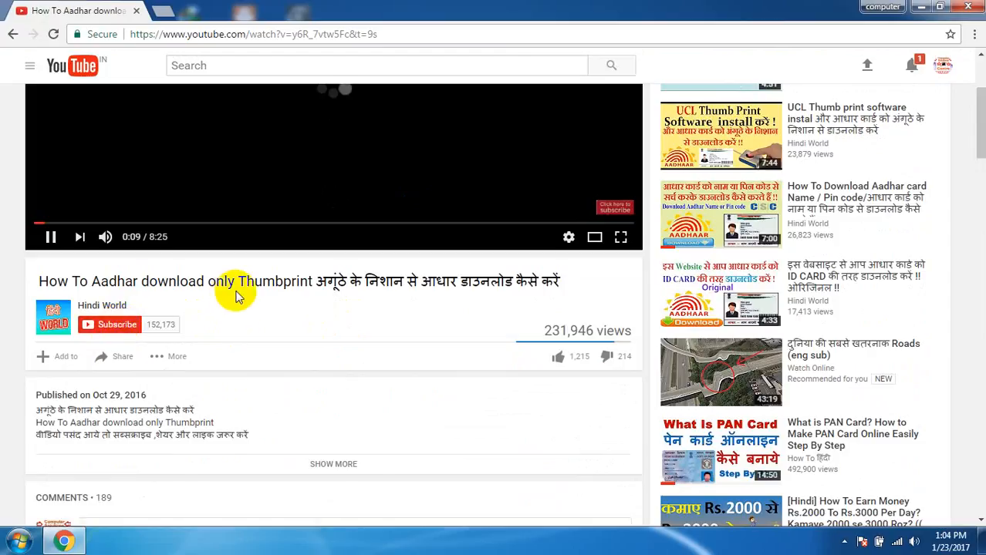
{"action": "scroll", "coordinate": [236, 289], "scroll_direction": "up", "scroll_amount": 3}
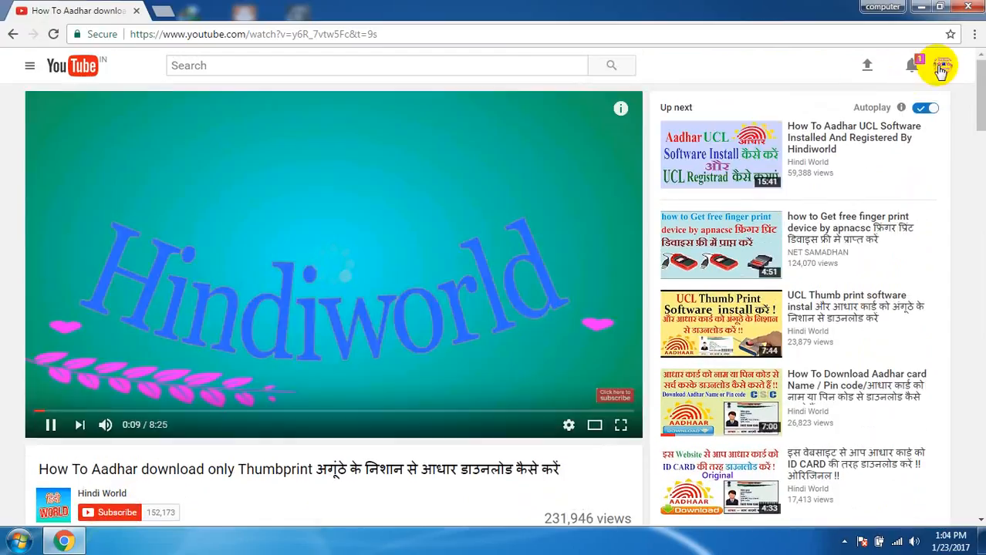
Open the channel's account menu and pause the video playing behind it.
{"action": "left_click", "coordinate": [940, 67]}
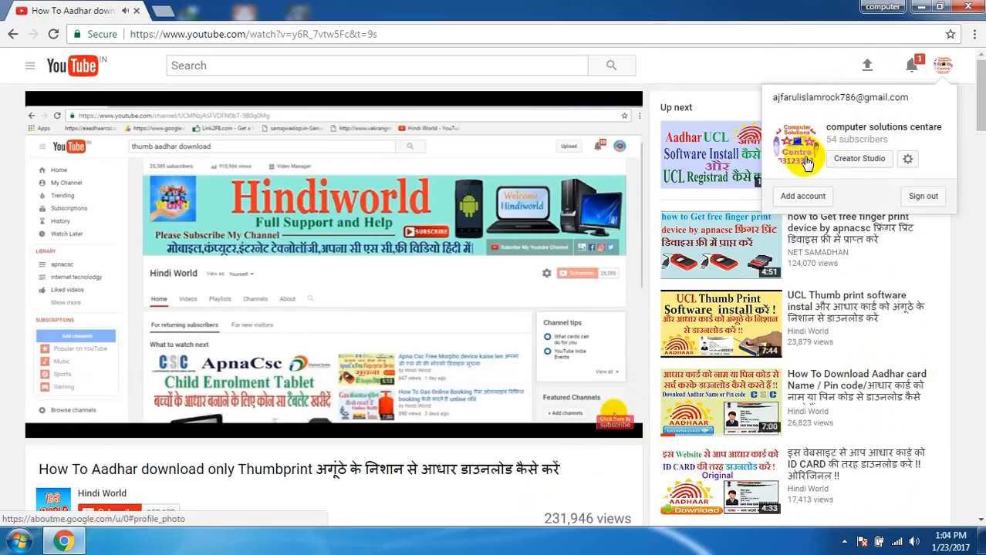
{"action": "left_click", "coordinate": [467, 297]}
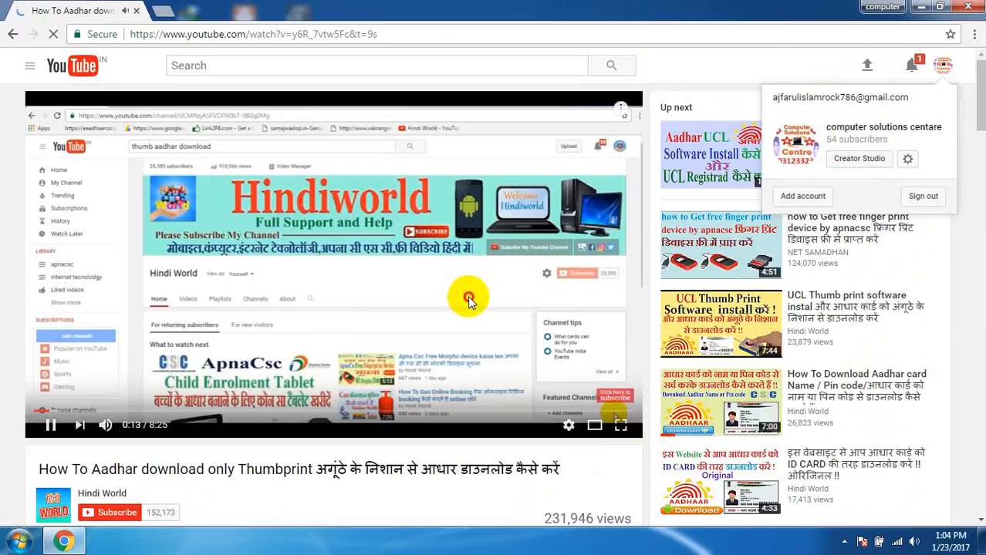